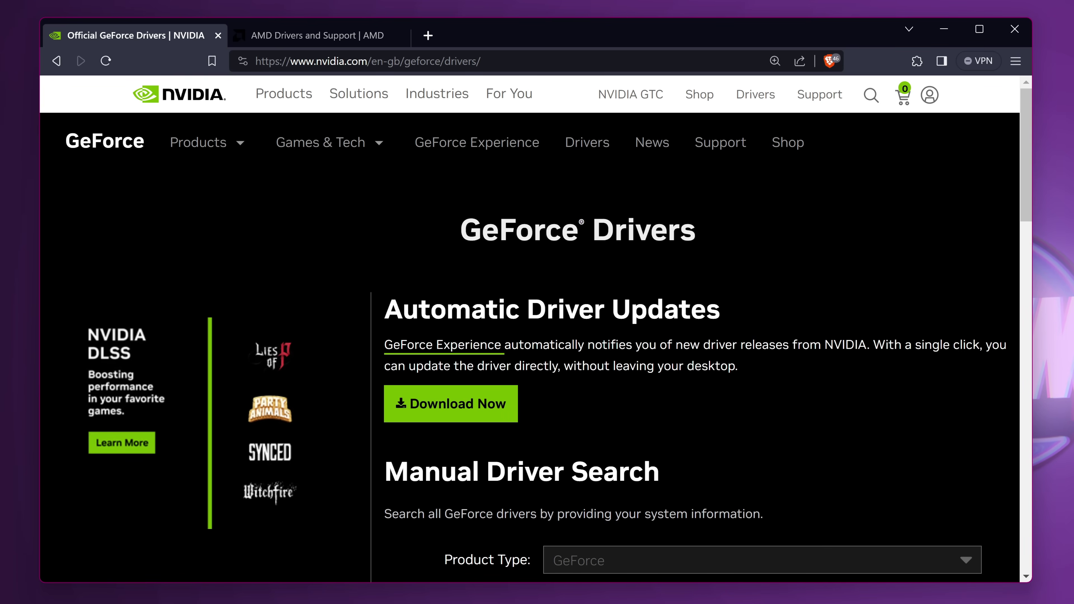
Step: Search the manual driver finder for the GeForce RTX 4090 Laptop GPU driver on Windows 10 64-bit in English (UK)
scroll(647, 398, down, 5)
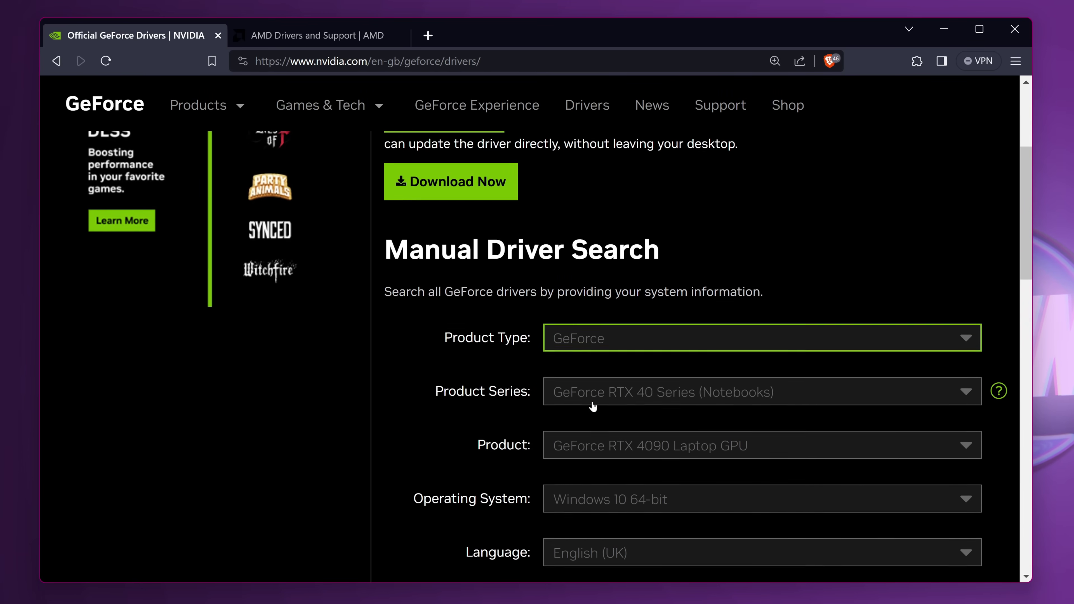
scroll(593, 406, down, 4)
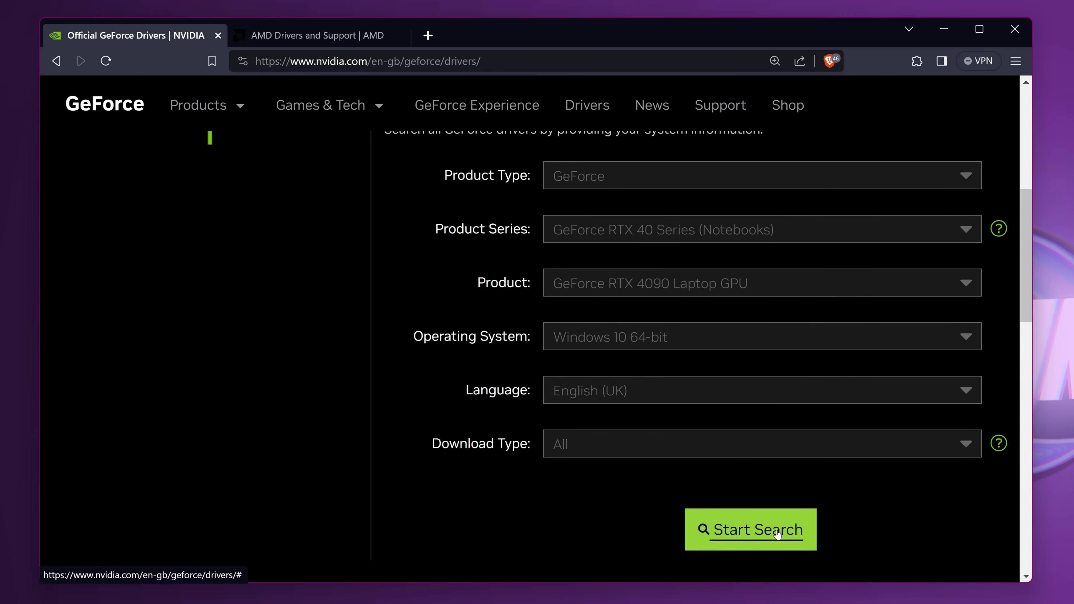
click(777, 534)
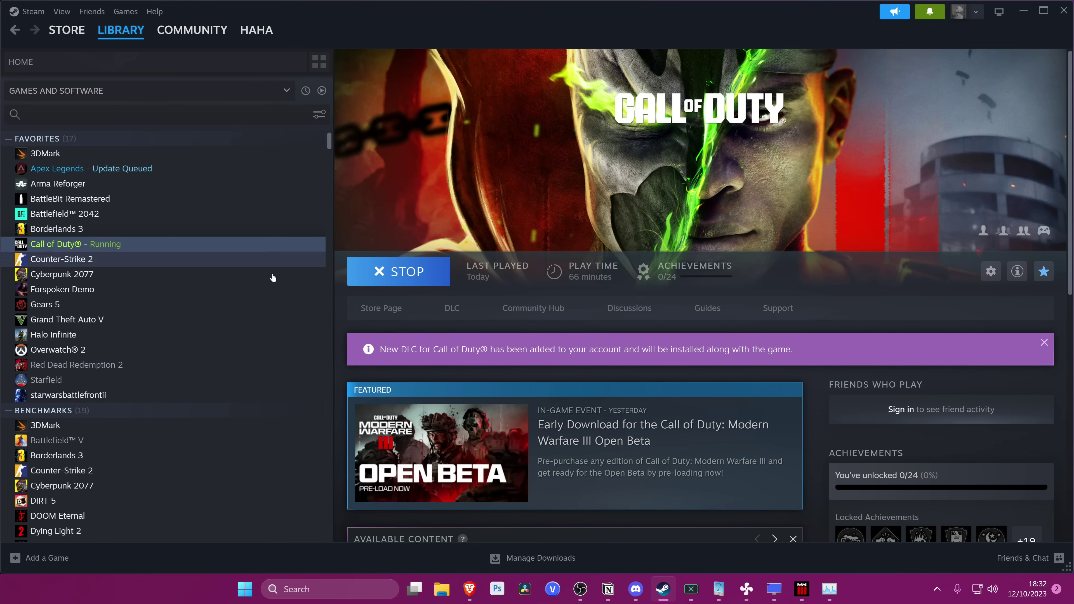
Step: In the Steam library, open Call of Duty's DLC properties and deselect the Warzone DLC for installation
right_click(116, 245)
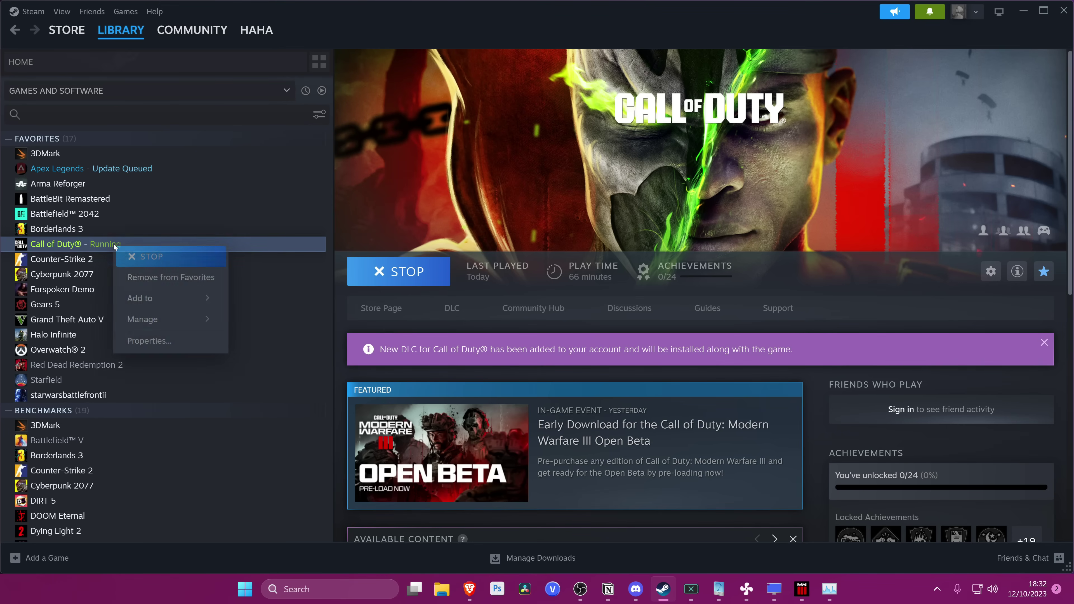
click(163, 340)
click(309, 273)
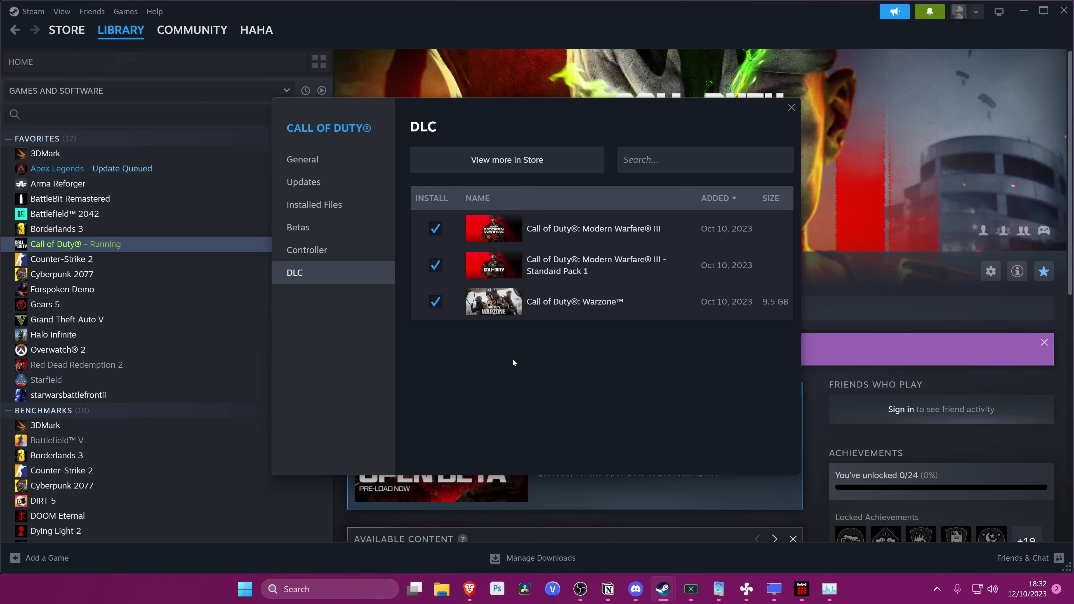
click(440, 304)
click(791, 108)
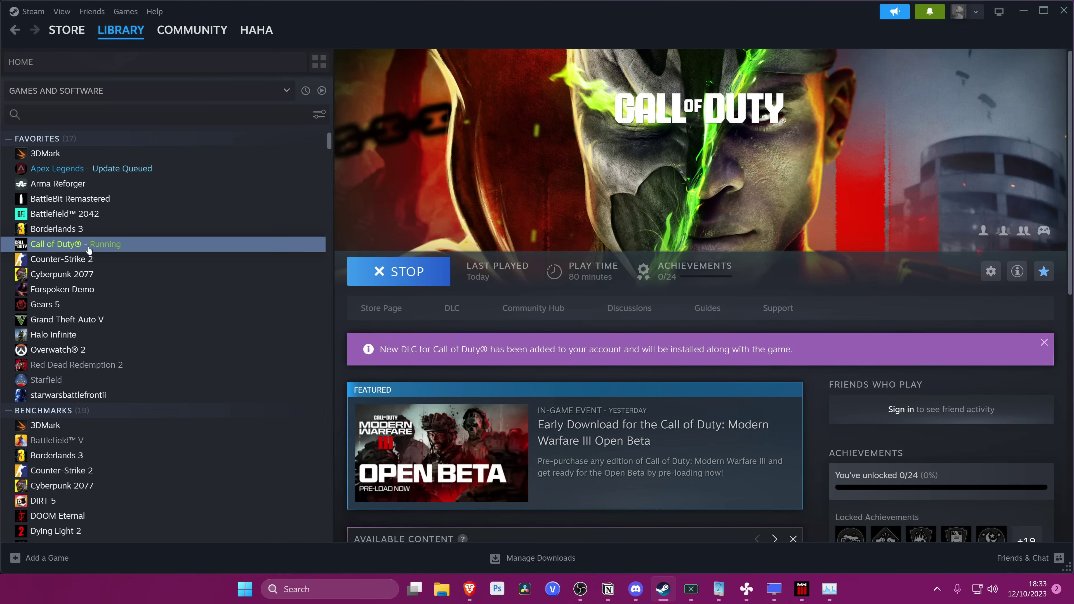
Step: Switch to Modern Warfare III and open its graphics settings
click(601, 349)
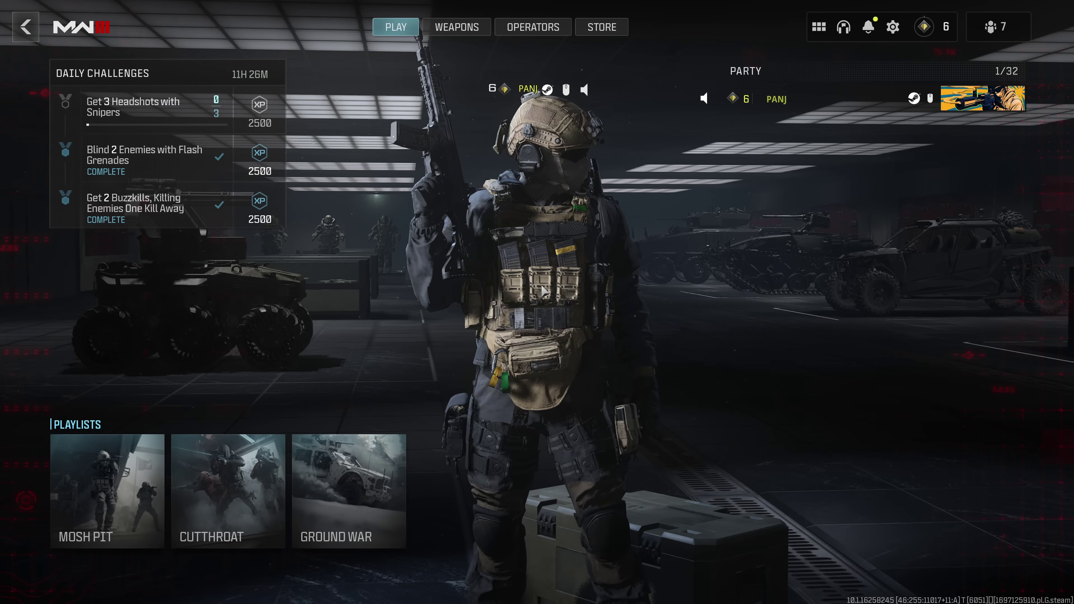
click(892, 28)
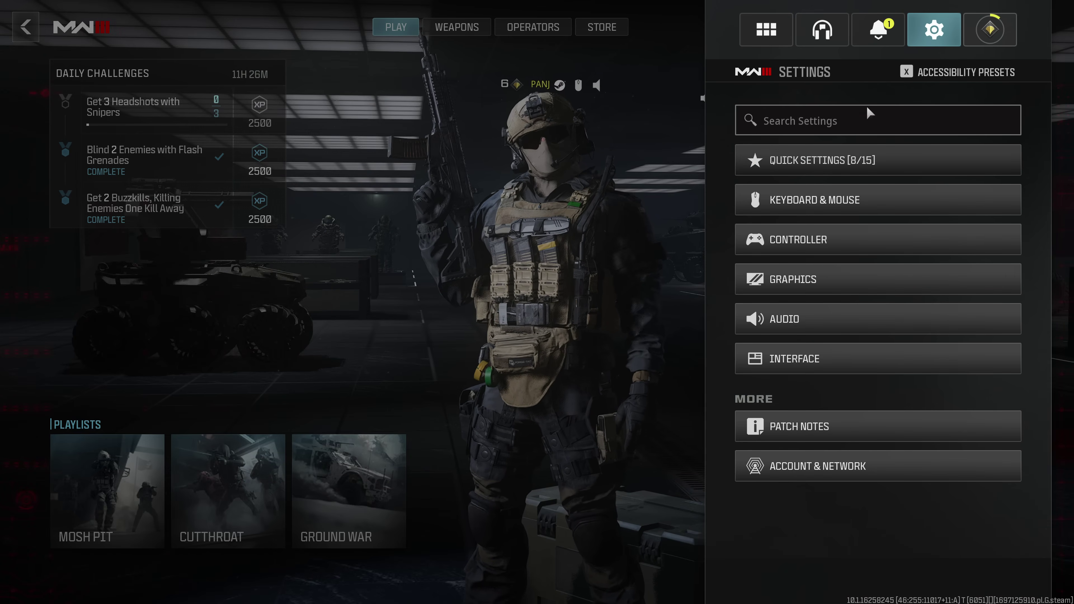
click(812, 279)
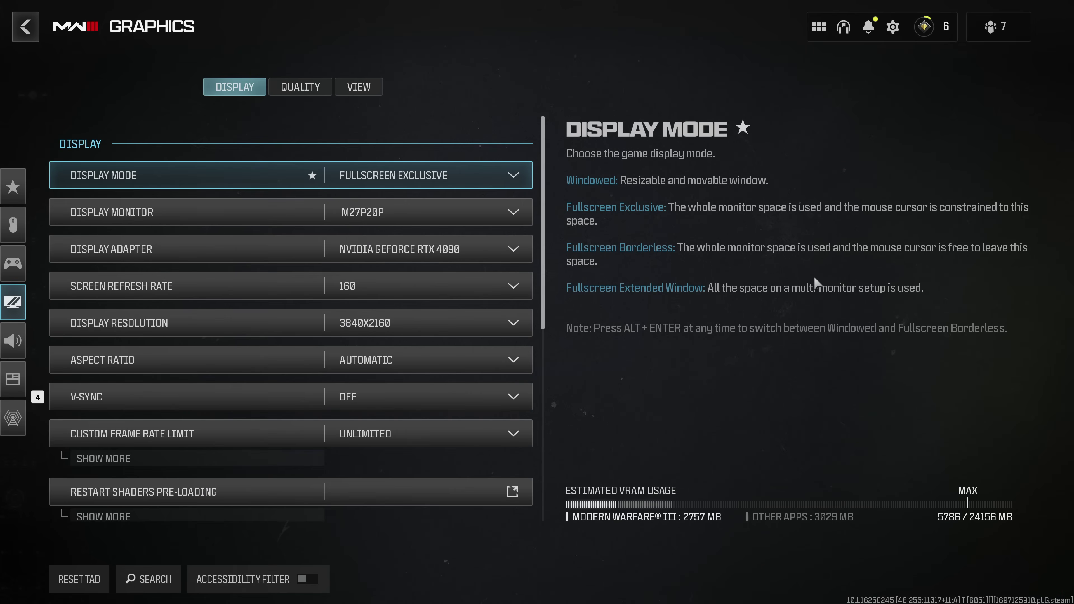
Step: Set the display mode to Fullscreen Exclusive and the display adapter to NVIDIA GeForce RTX 4090
click(453, 180)
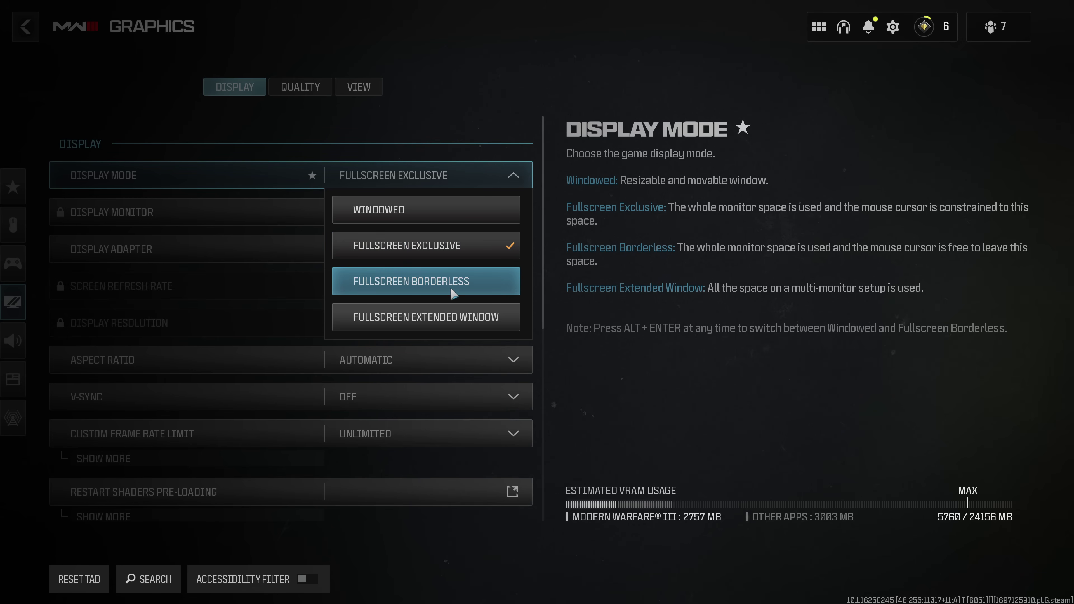
click(419, 249)
click(468, 252)
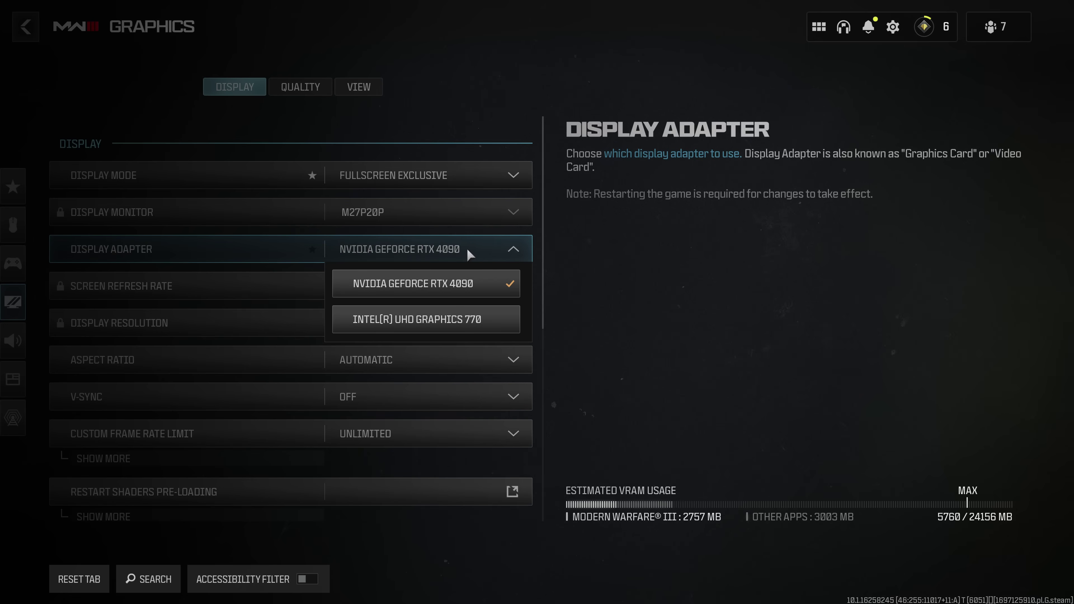
click(439, 283)
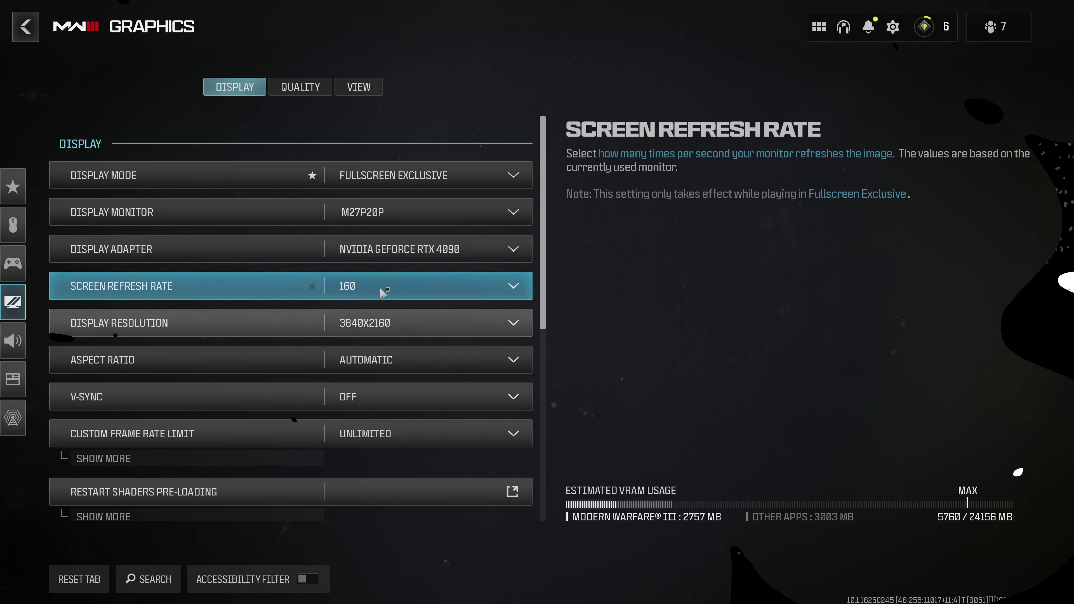
Step: Set the display resolution to 3840x2160 and keep V-Sync set to Off
click(386, 323)
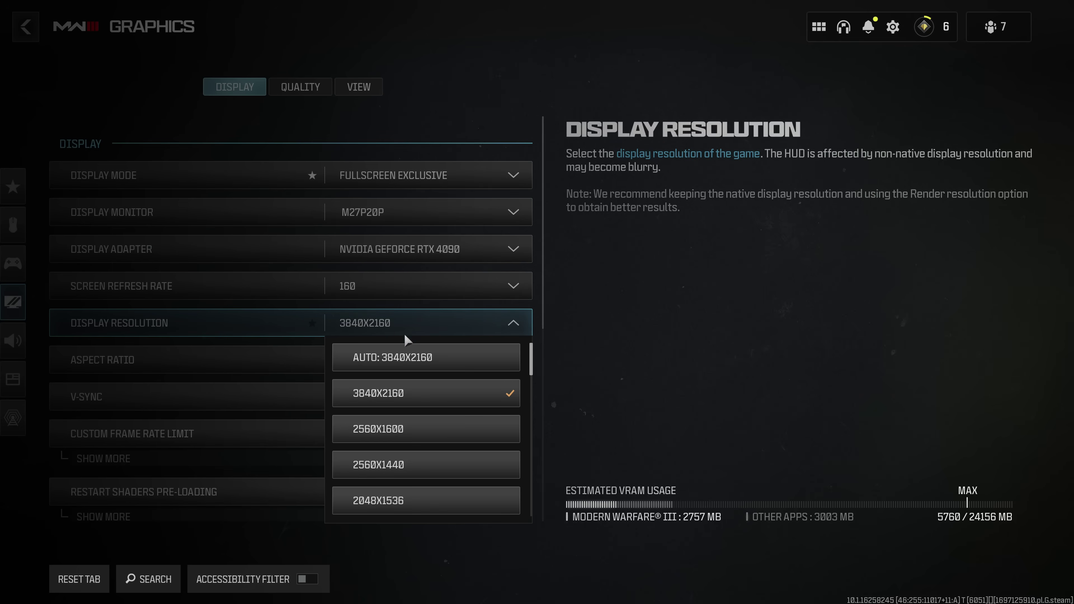
click(427, 390)
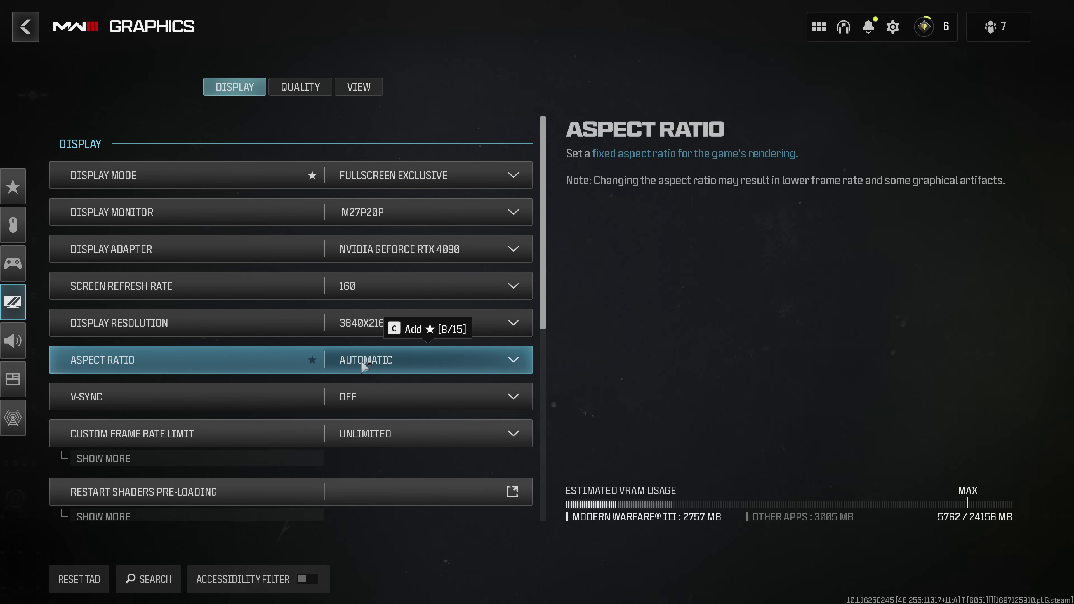
click(334, 397)
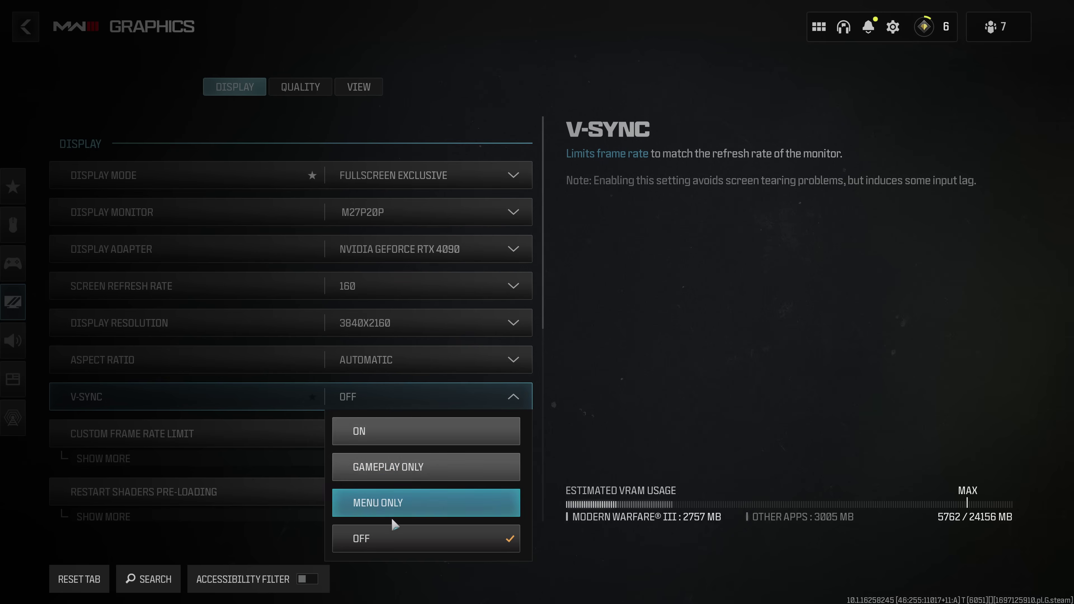
key(Escape)
Step: Set the custom frame rate limit to Unlimited and NVIDIA Reflex Low Latency to On
click(364, 436)
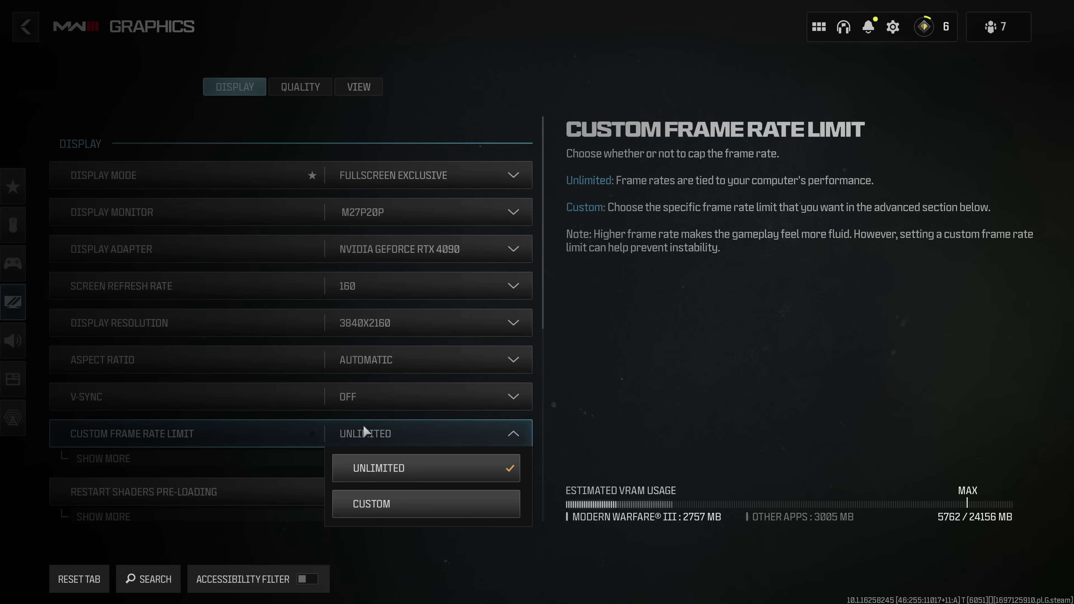
click(395, 472)
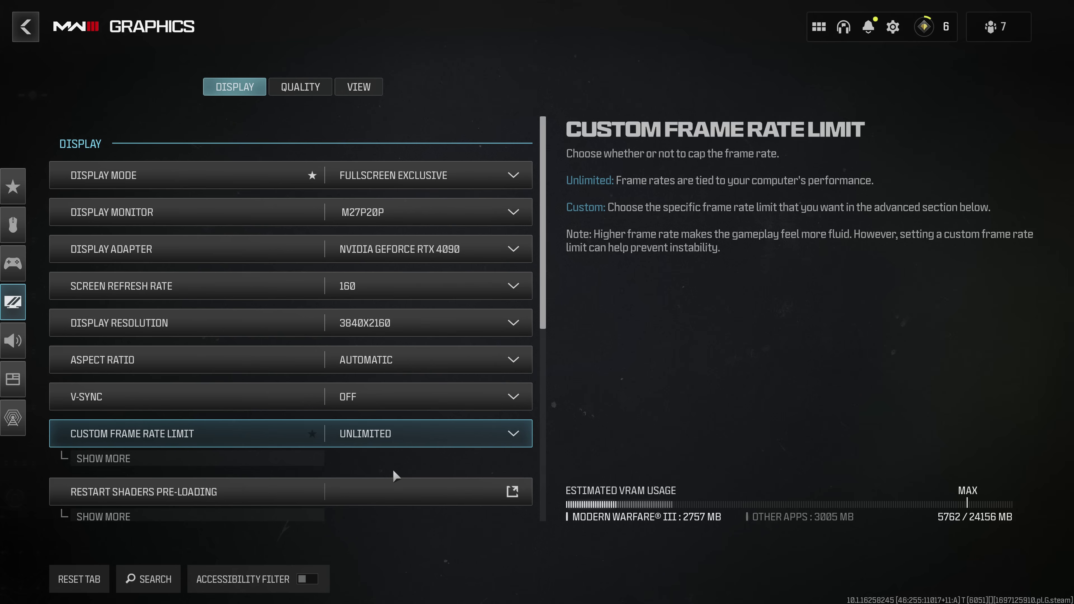
scroll(423, 381, down, 5)
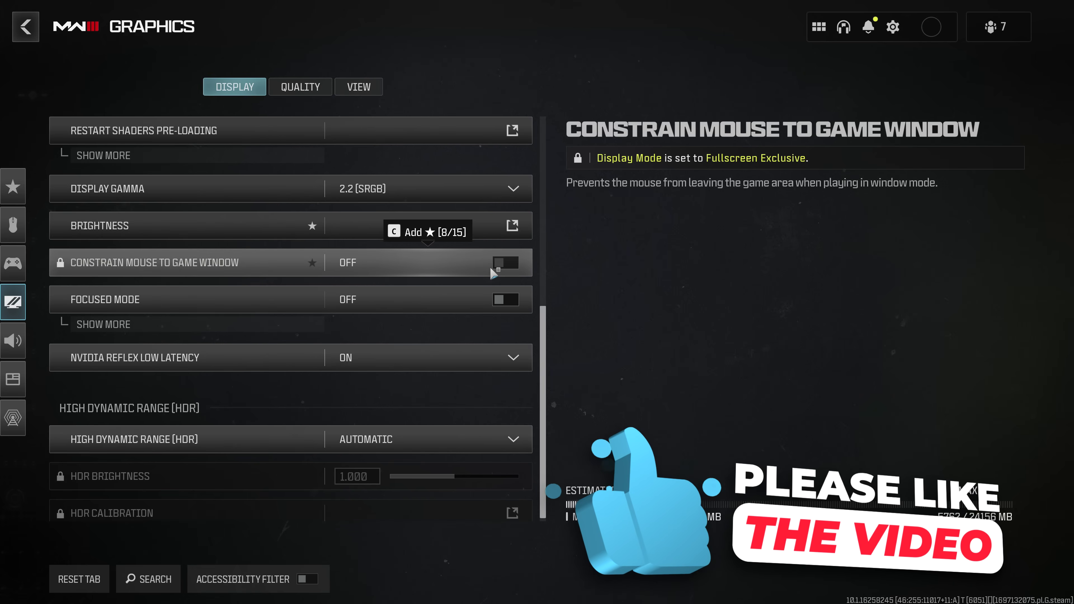
click(359, 358)
click(376, 428)
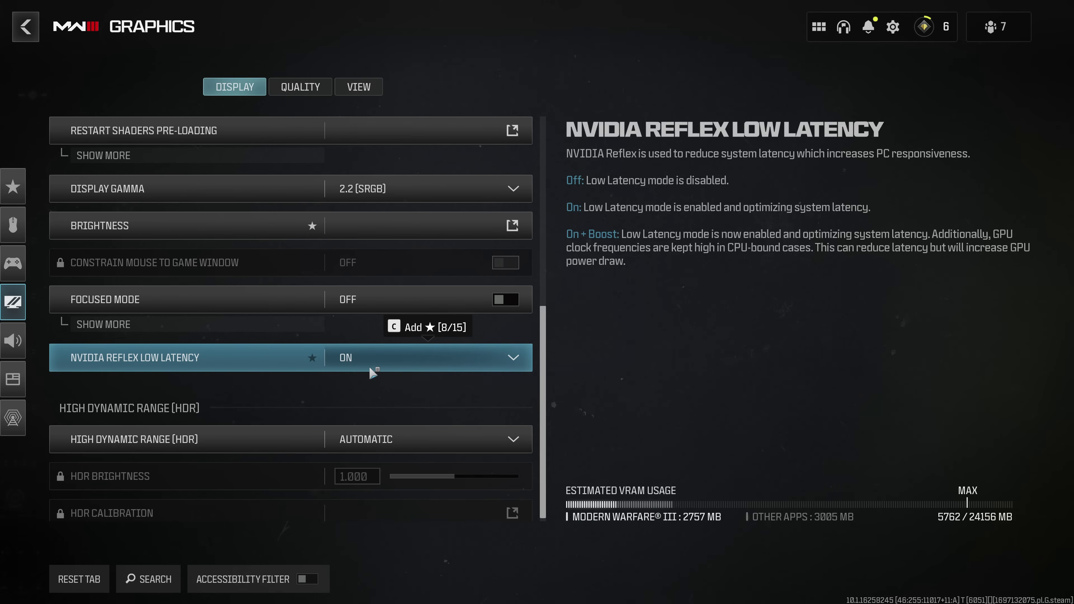
click(369, 368)
click(376, 426)
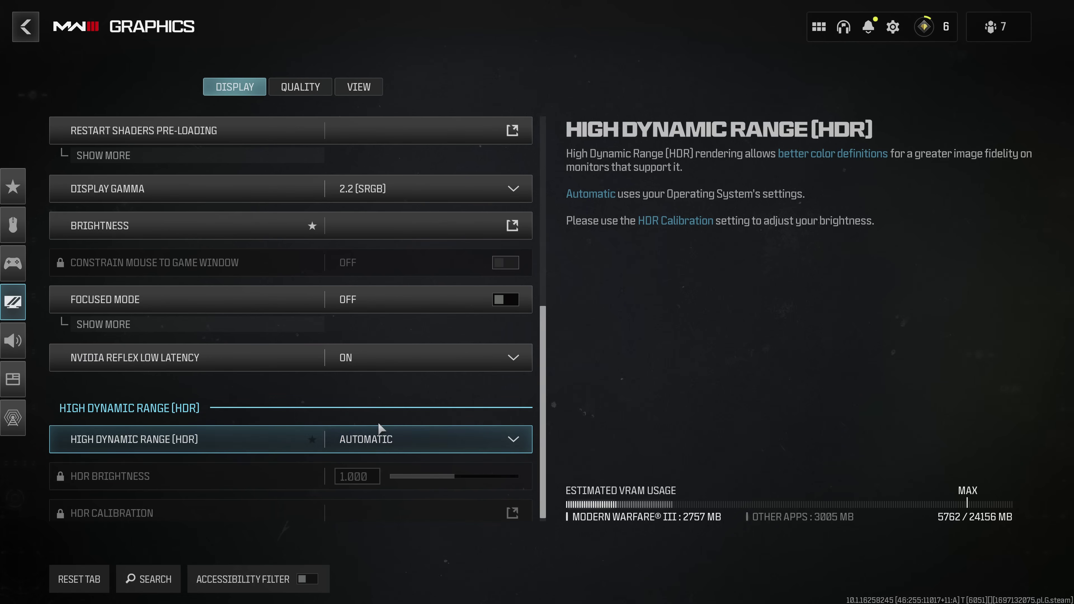
Step: In the graphics quality settings, set the texture resolution to High and the anisotropic texture filter to Normal
scroll(379, 427, up, 5)
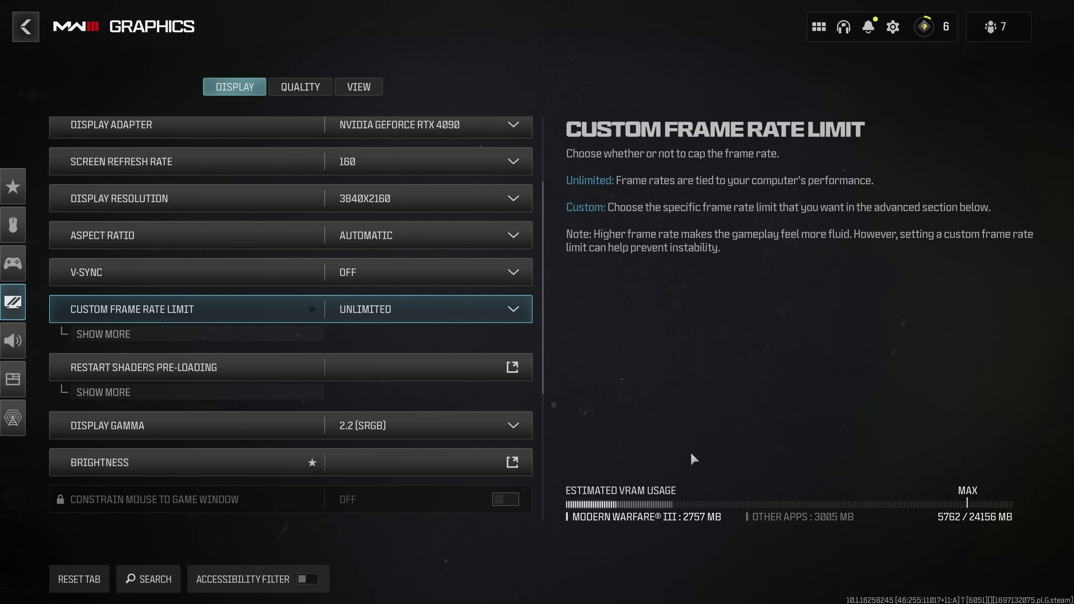
click(311, 90)
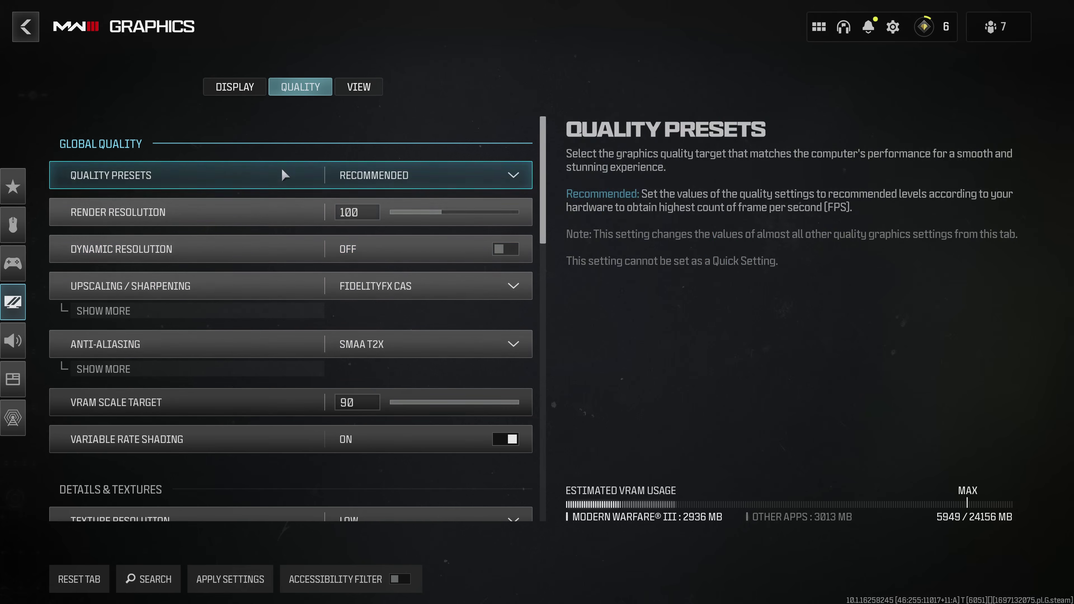
scroll(330, 271, down, 2)
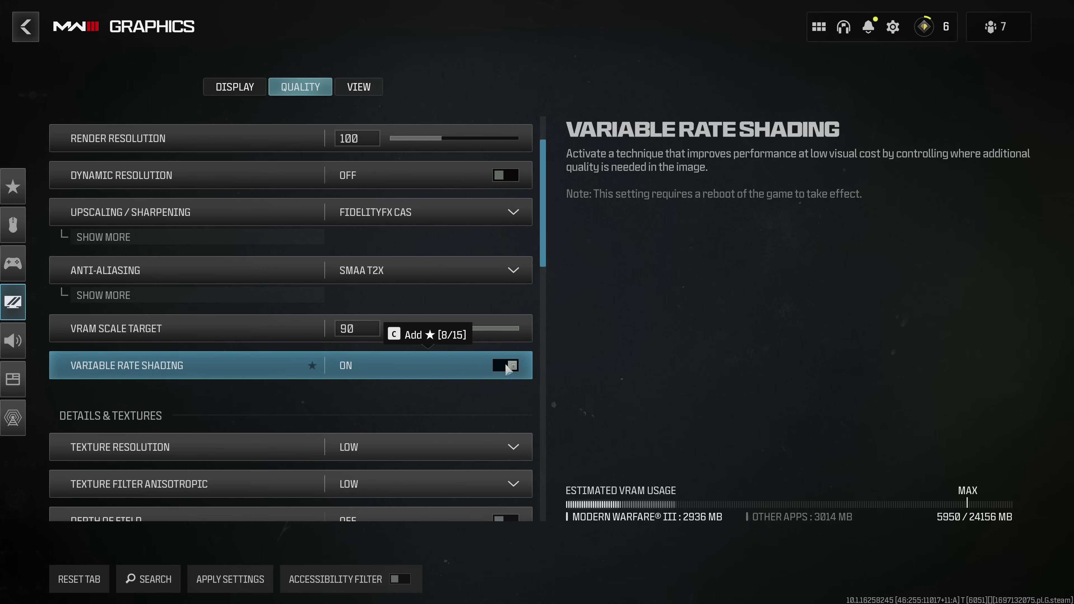
scroll(506, 362, down, 3)
click(437, 255)
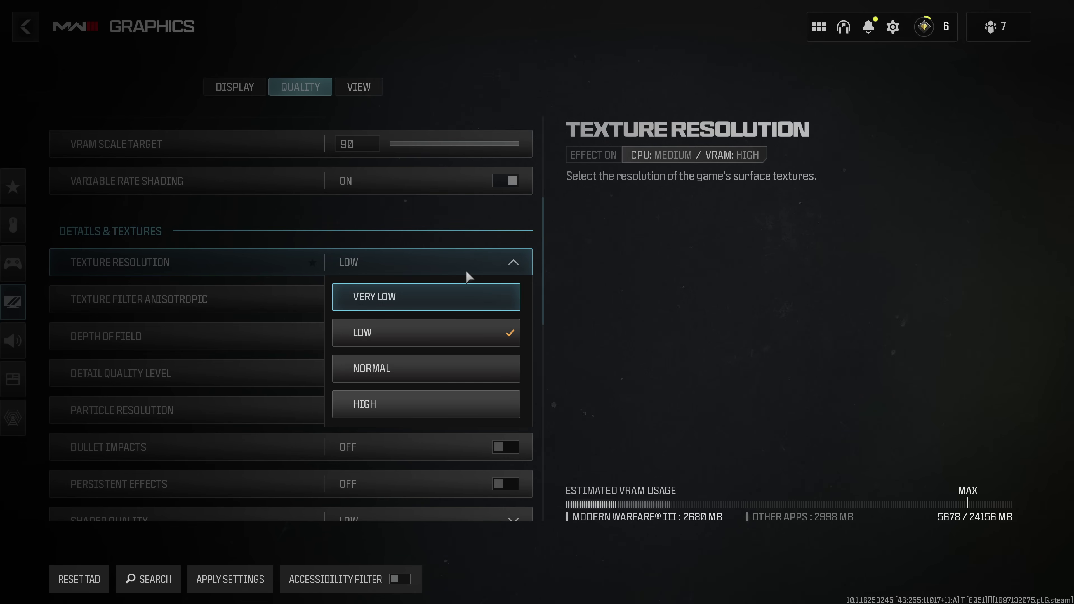
click(432, 413)
click(438, 263)
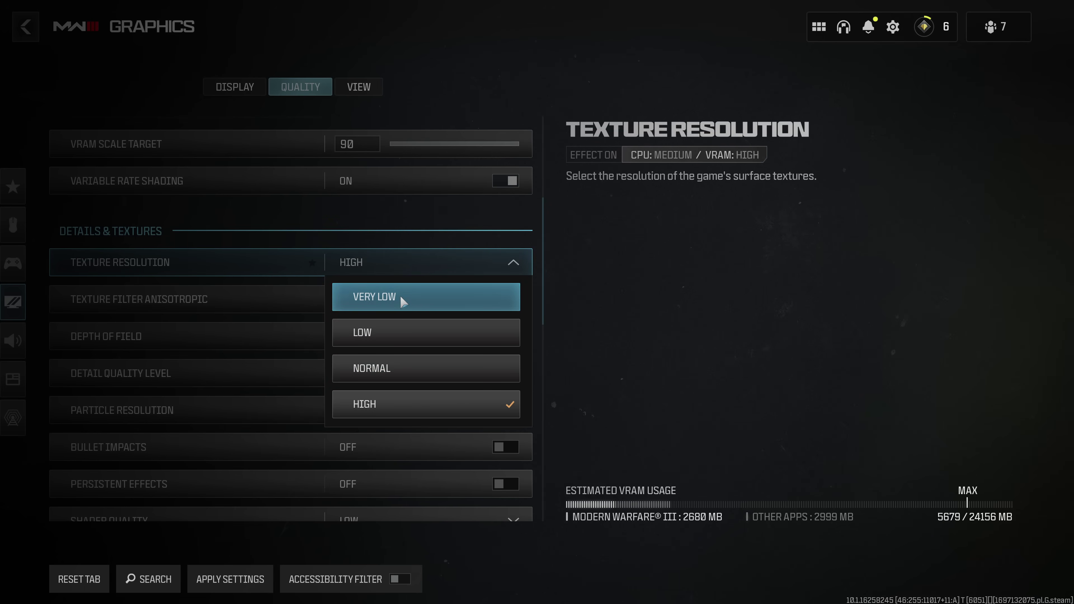
key(Escape)
click(383, 304)
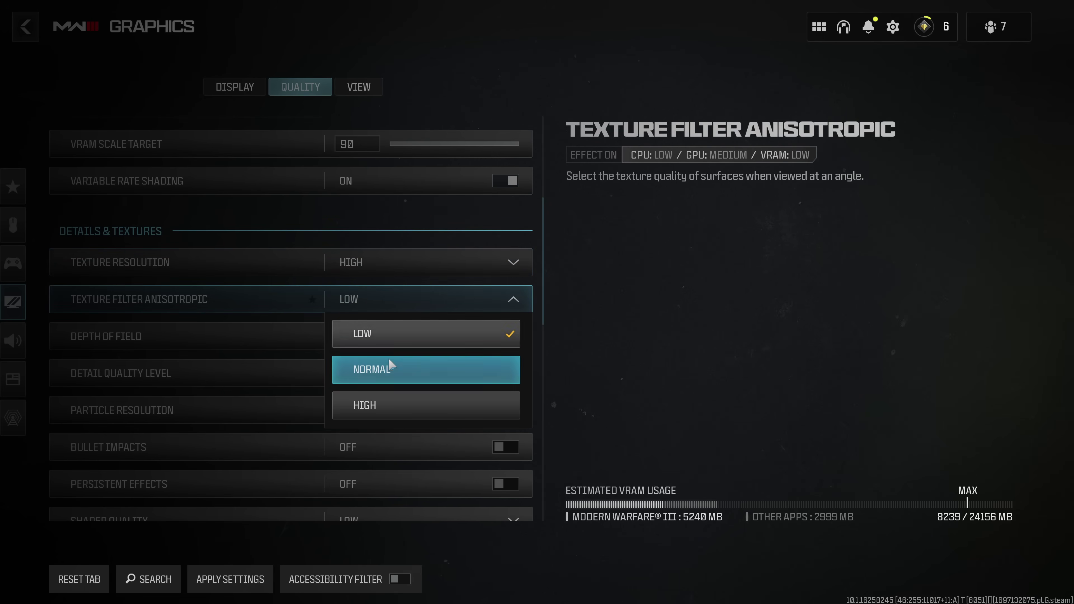
click(388, 366)
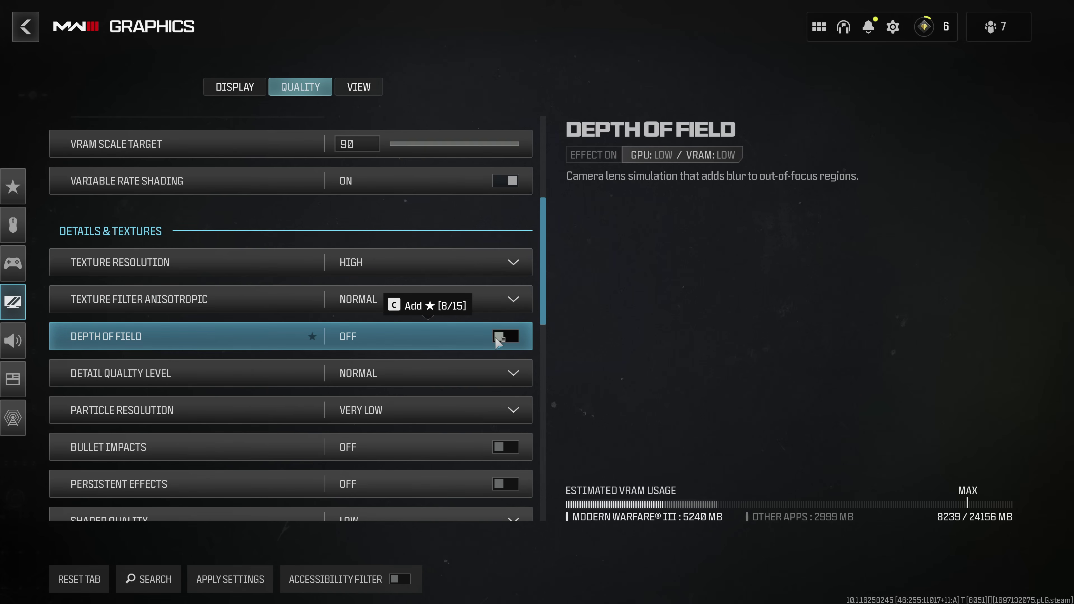
Step: Set the detail quality level to Normal and the particle resolution to Very Low
click(405, 373)
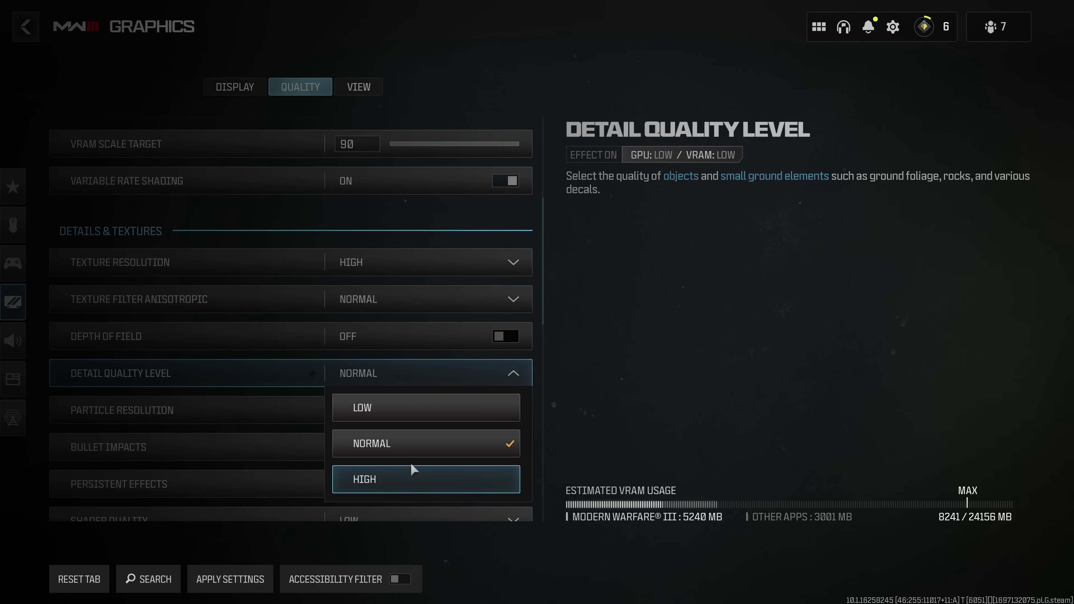
click(431, 447)
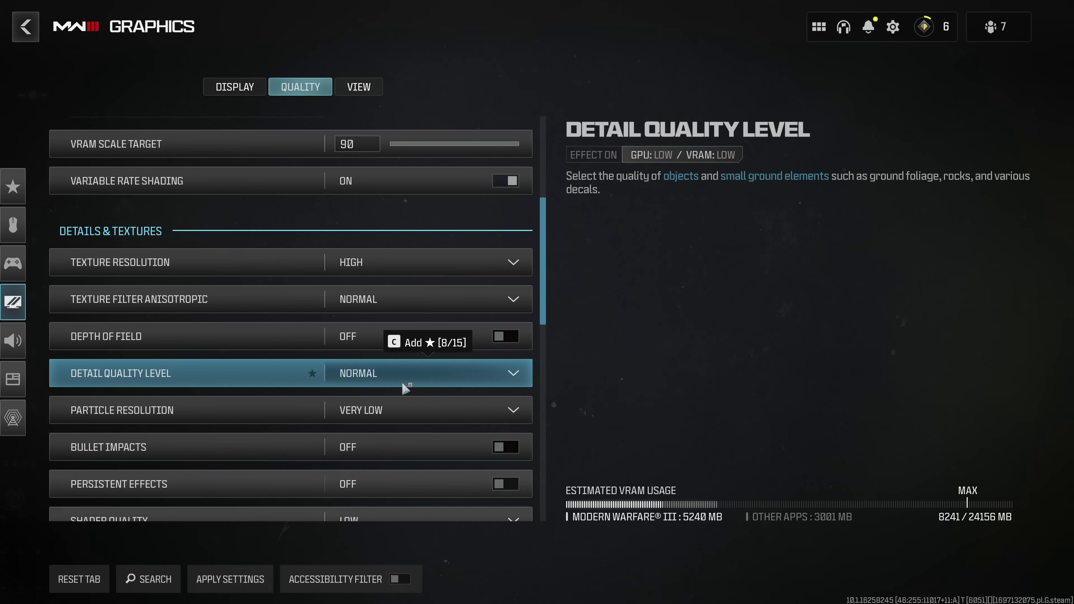
click(404, 409)
click(403, 443)
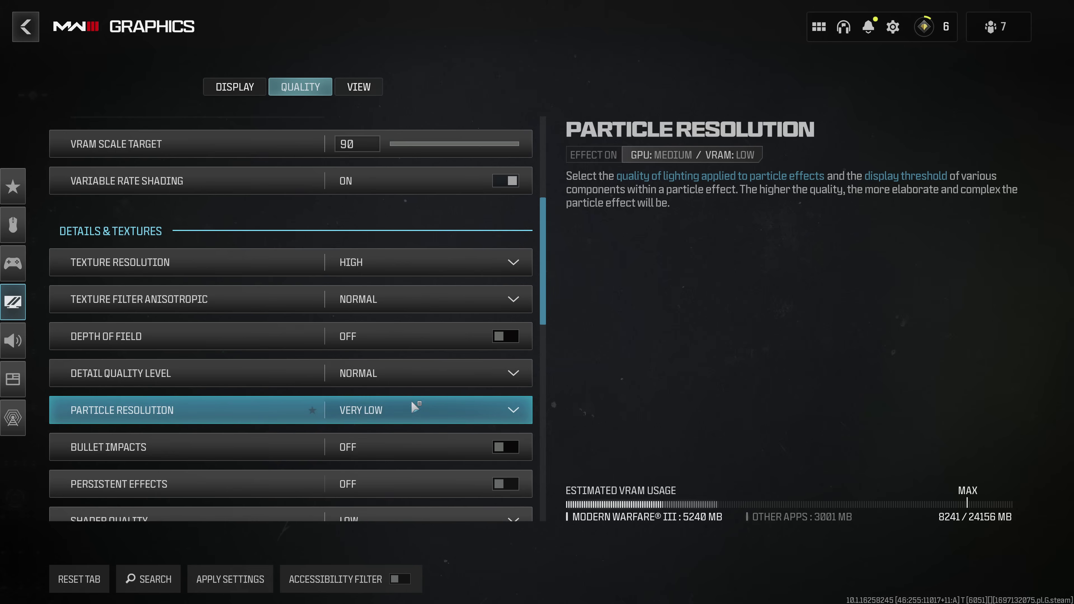
Step: Set the shader quality to Low and turn off on-demand texture streaming
scroll(411, 406, down, 2)
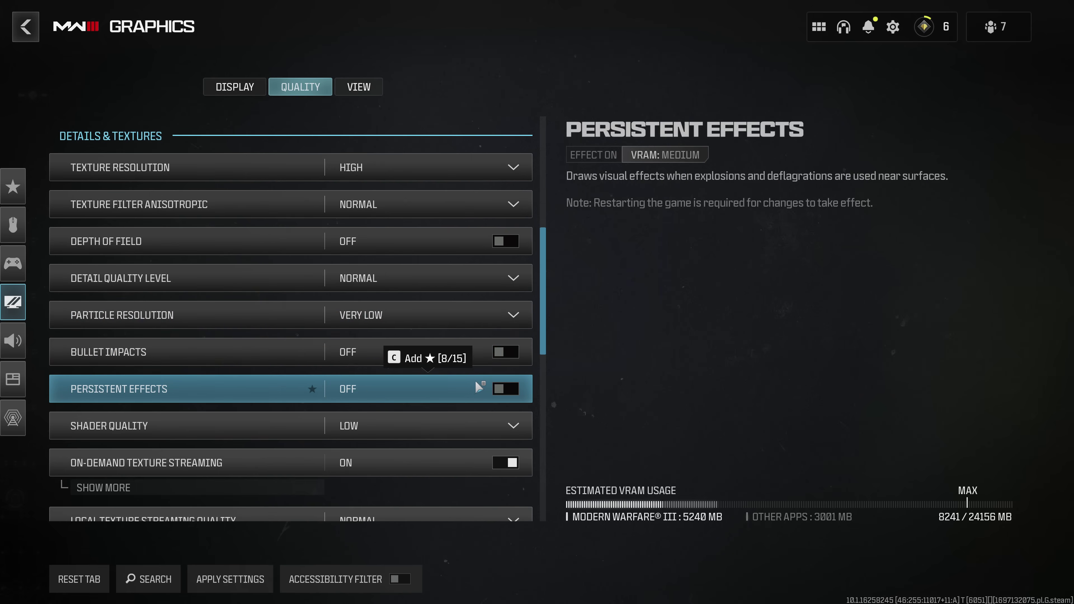
click(372, 425)
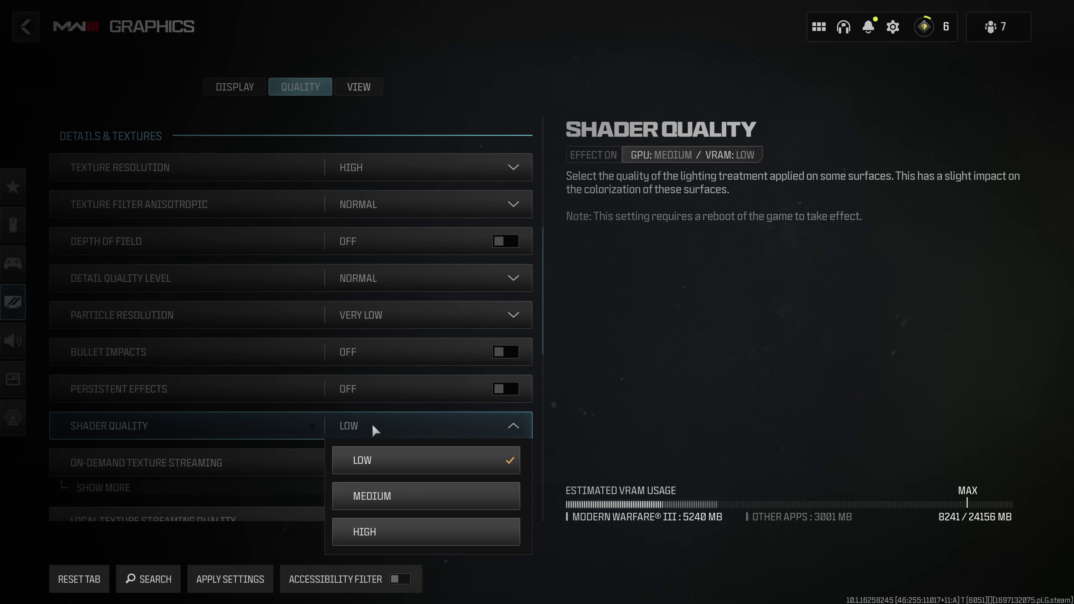
click(373, 459)
scroll(416, 435, down, 3)
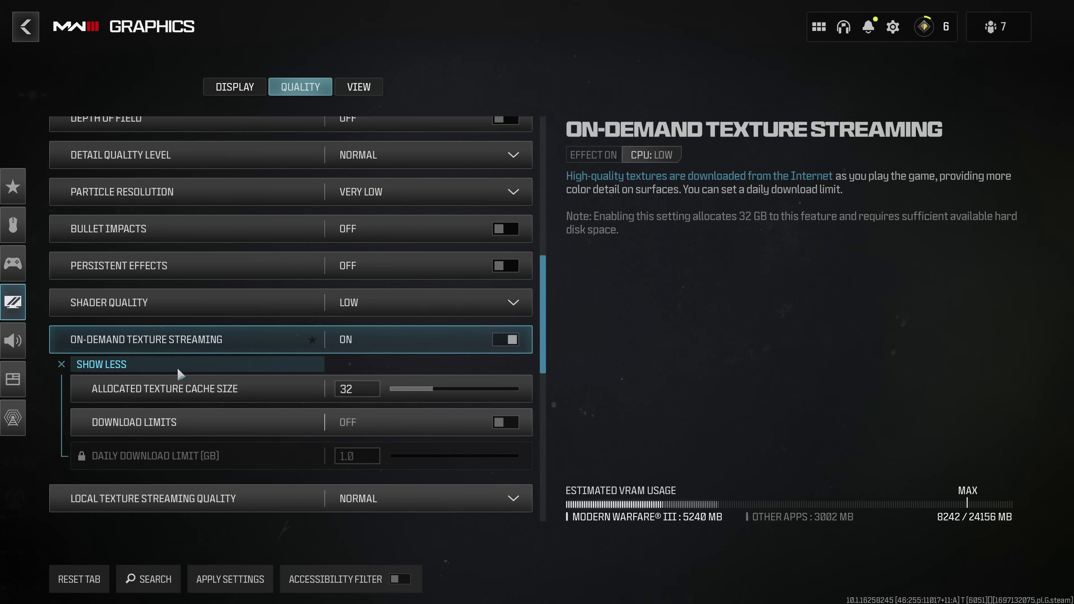
click(507, 340)
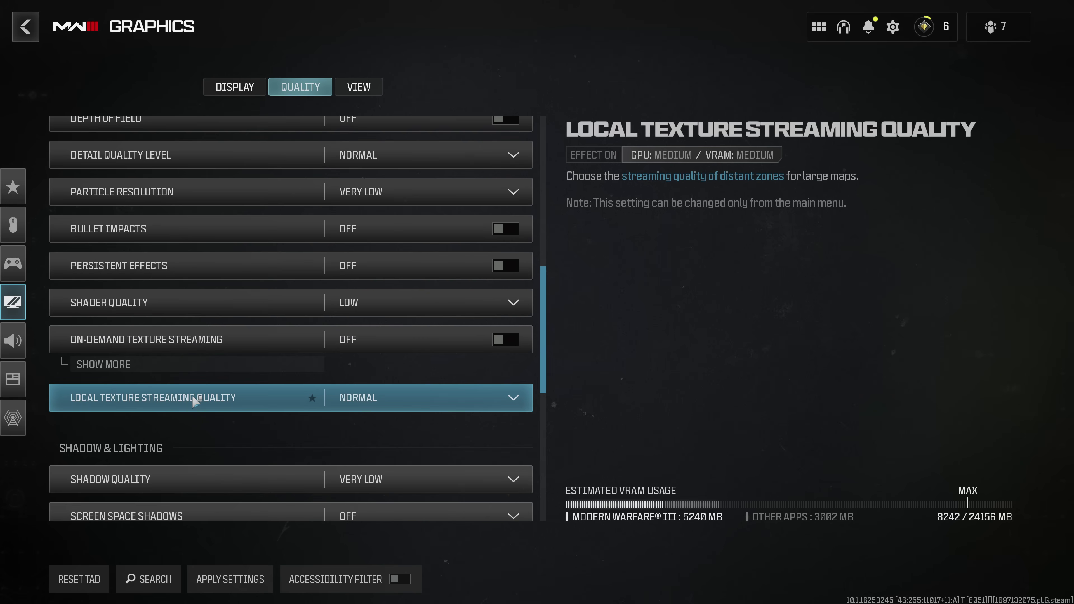
Step: Set the local texture streaming quality to Normal and the shadow quality to Very Low
click(422, 398)
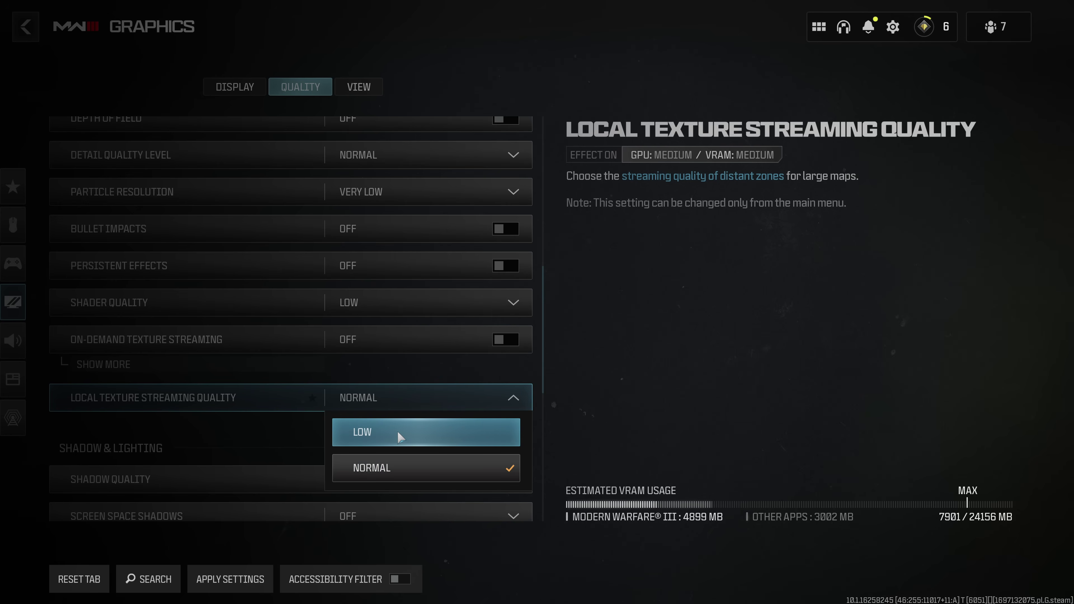
click(410, 465)
click(411, 469)
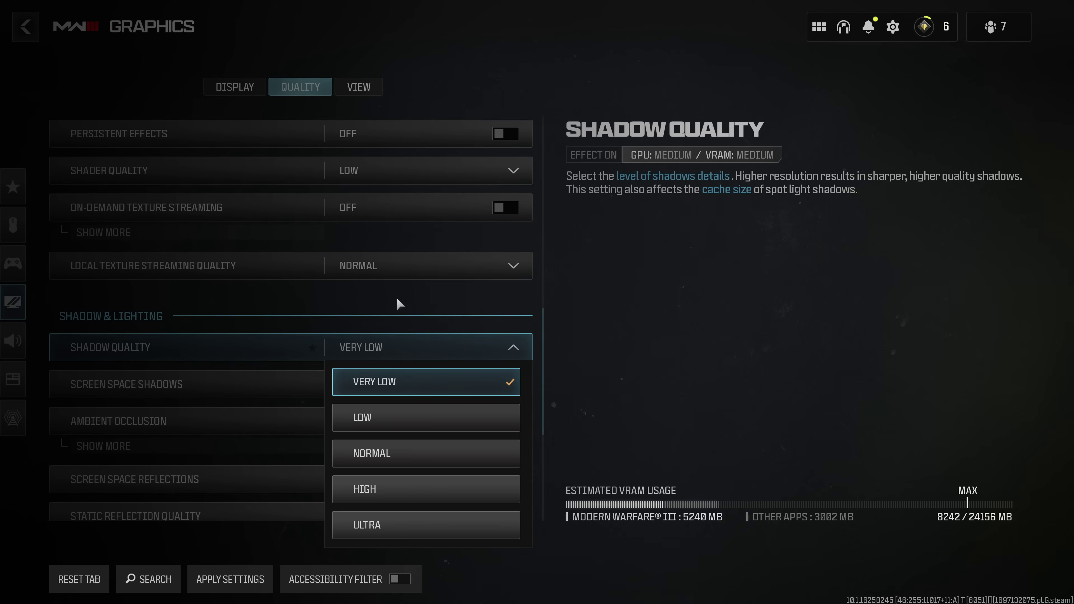
click(398, 304)
Step: Set both screen space shadows and ambient occlusion to Off
scroll(240, 301, down, 2)
click(433, 305)
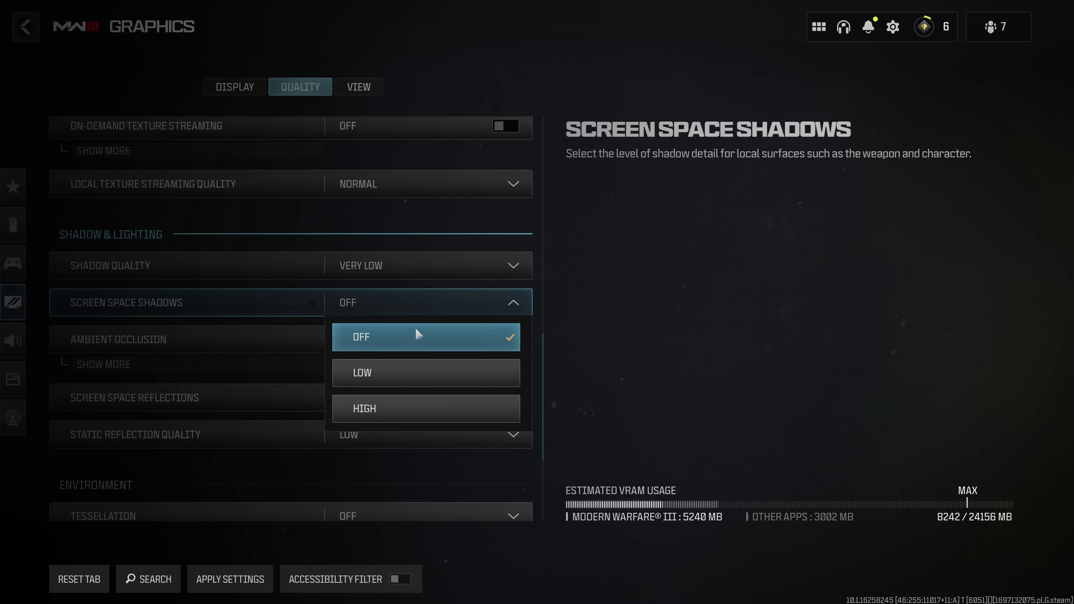
click(369, 342)
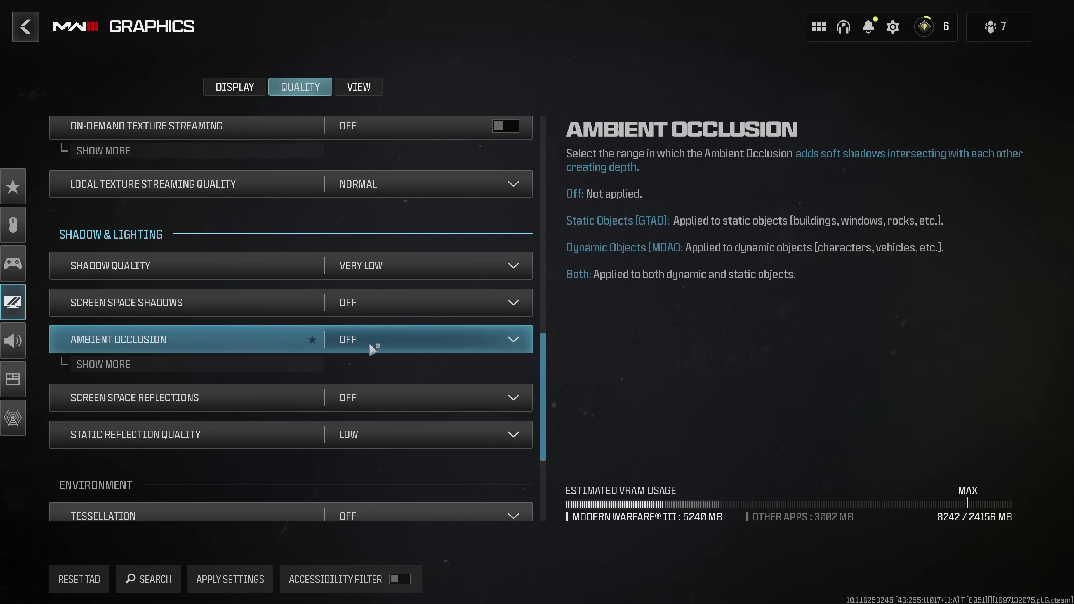
click(369, 343)
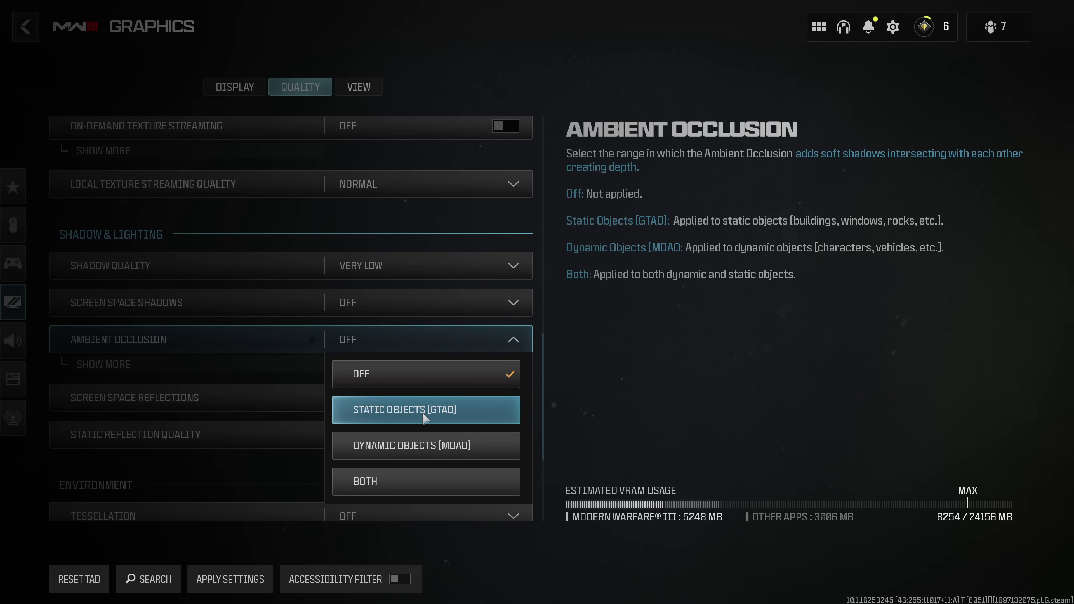
click(372, 374)
Step: Set screen space reflections to Off and the static reflection quality to Low
click(381, 398)
click(398, 425)
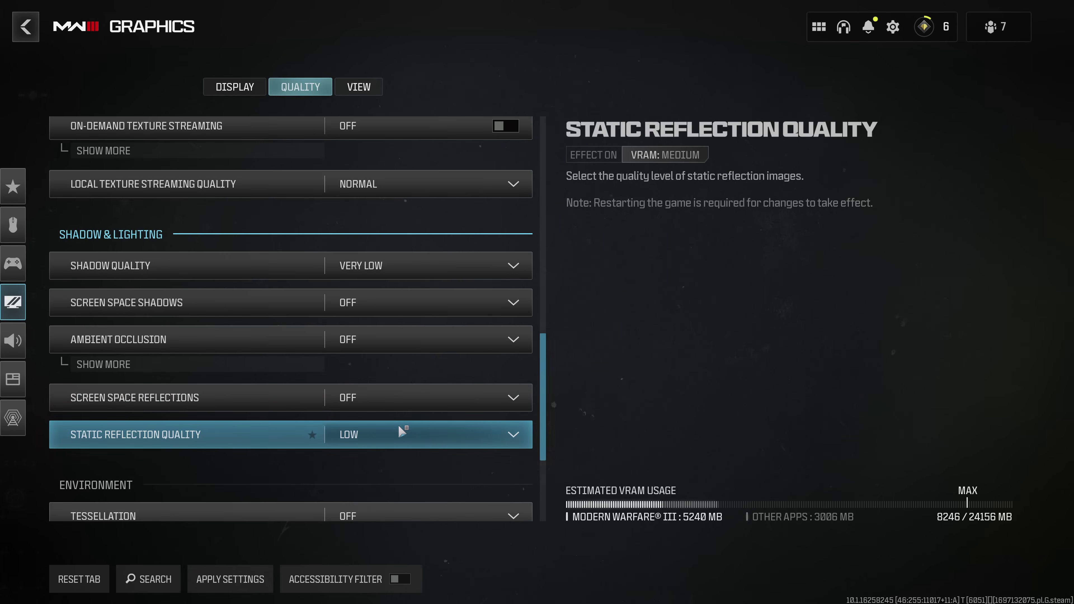
click(376, 400)
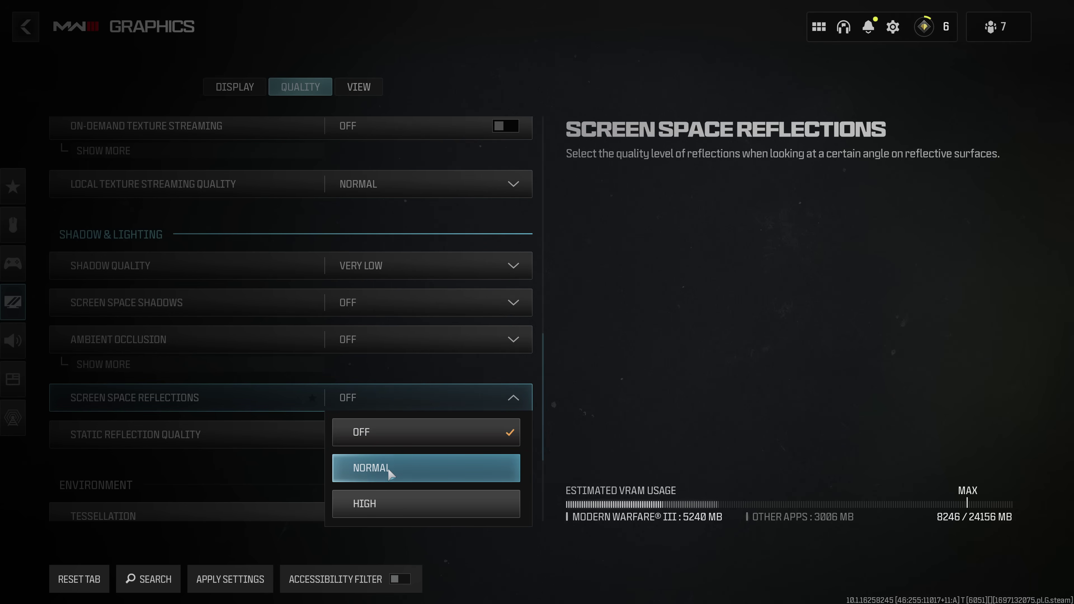
click(354, 432)
click(415, 436)
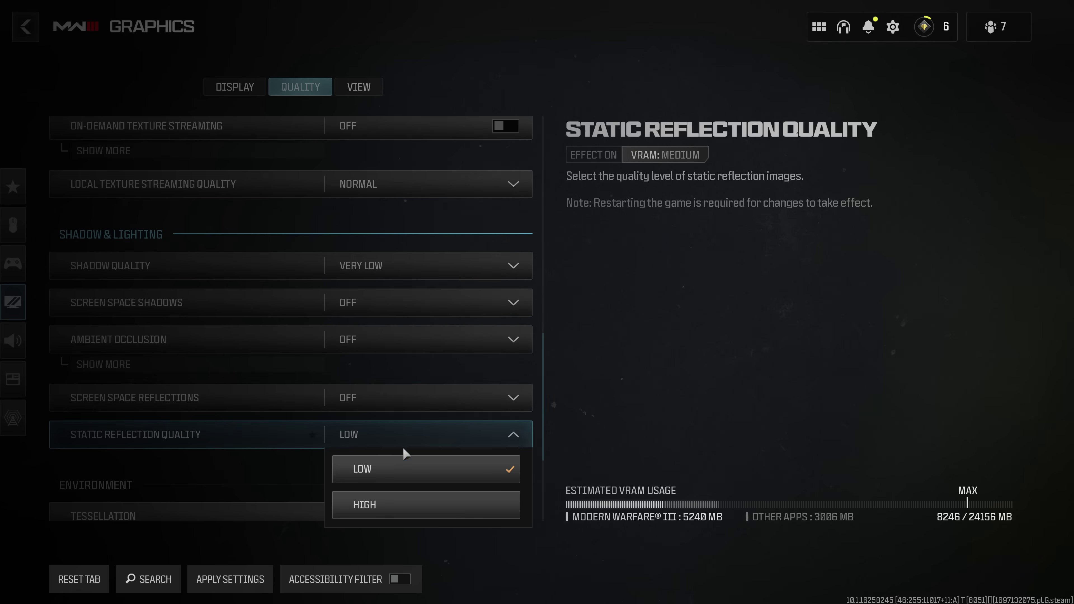
click(390, 465)
Step: In the environment settings, set tessellation to Off and terrain memory to Medium
scroll(390, 466, down, 3)
click(390, 384)
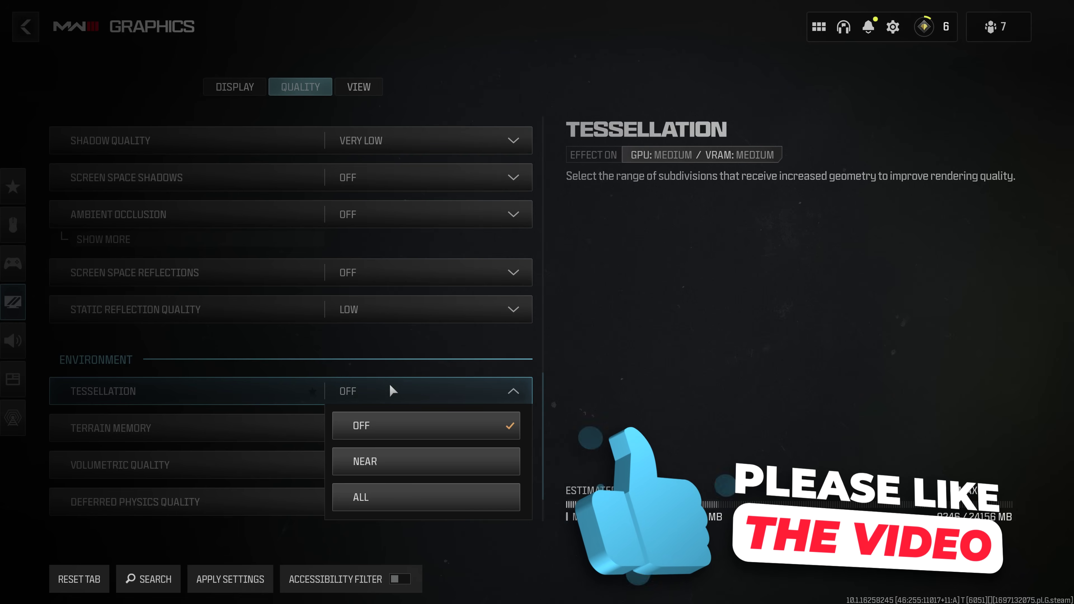
click(398, 432)
click(399, 427)
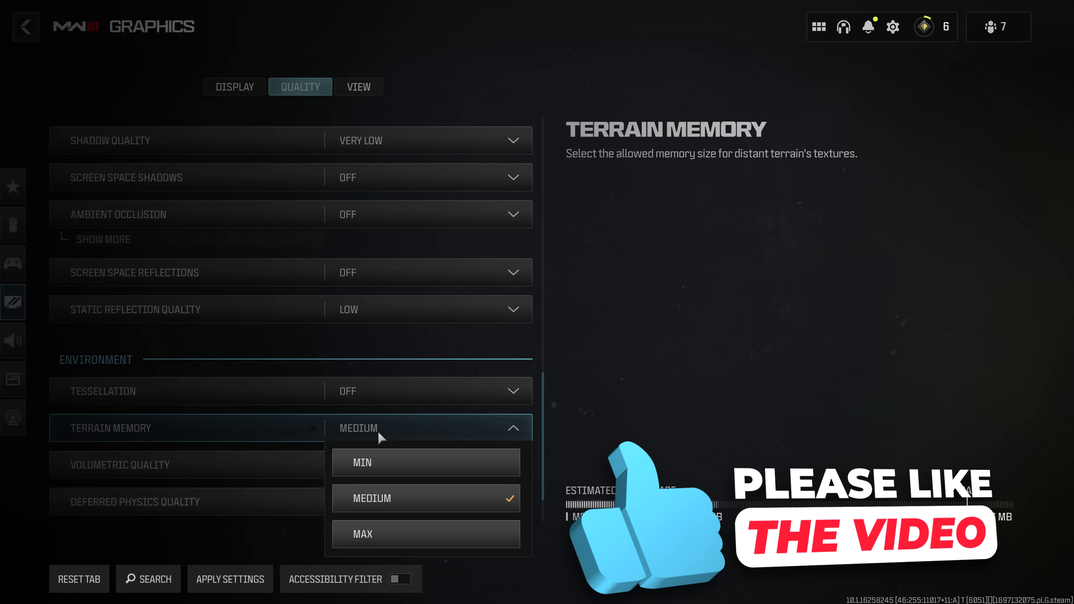
click(391, 500)
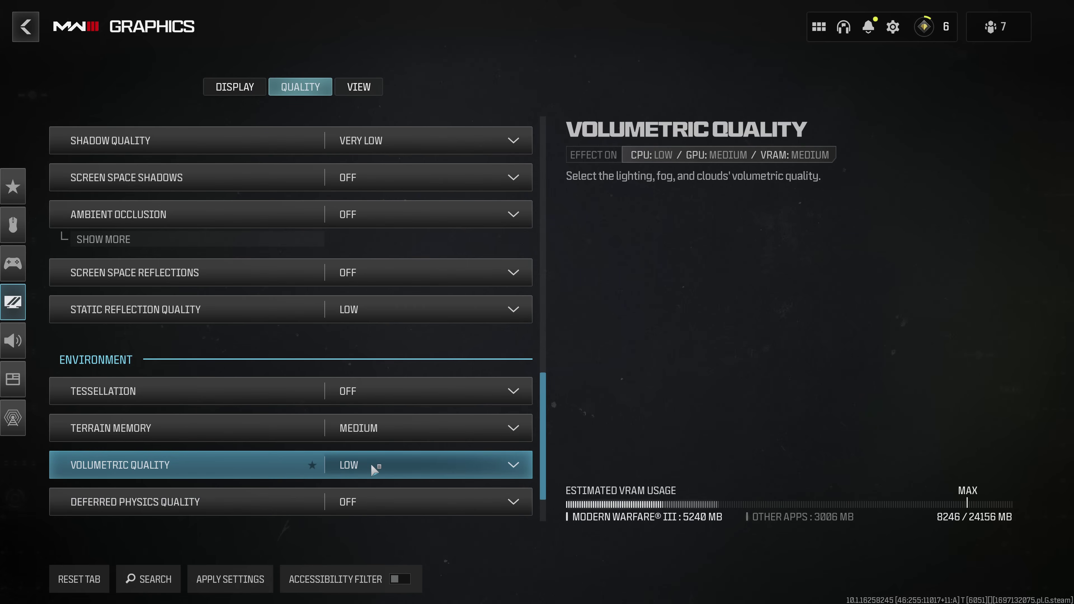
Step: Set the volumetric quality to Low and the deferred physics quality to Off
click(371, 463)
click(383, 503)
scroll(384, 503, down, 2)
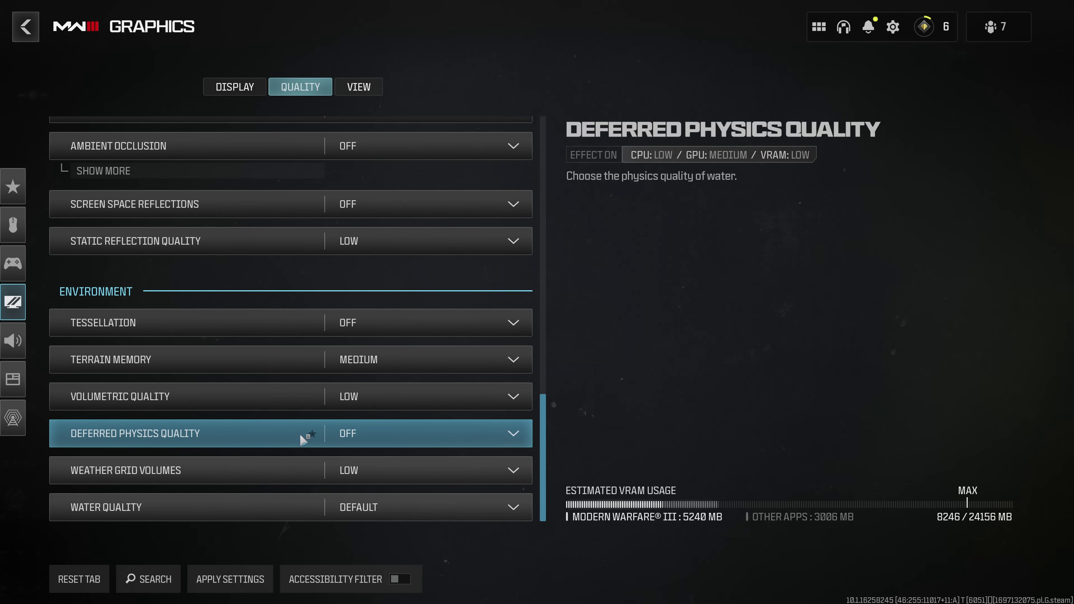
click(407, 433)
click(376, 467)
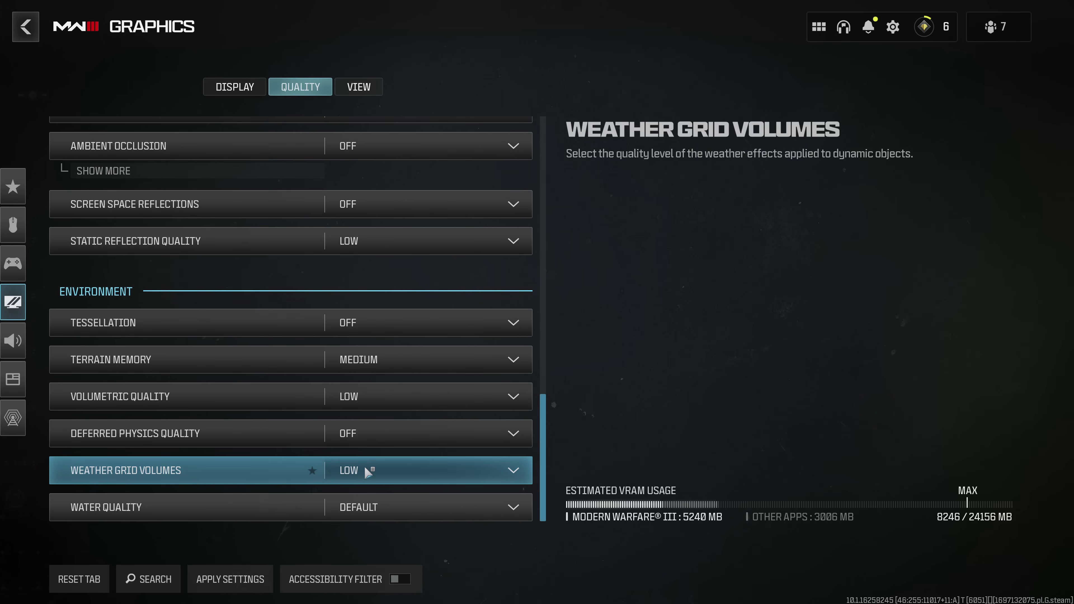
Step: Set weather grid volumes to Low and water quality to Default, and apply the settings
click(364, 465)
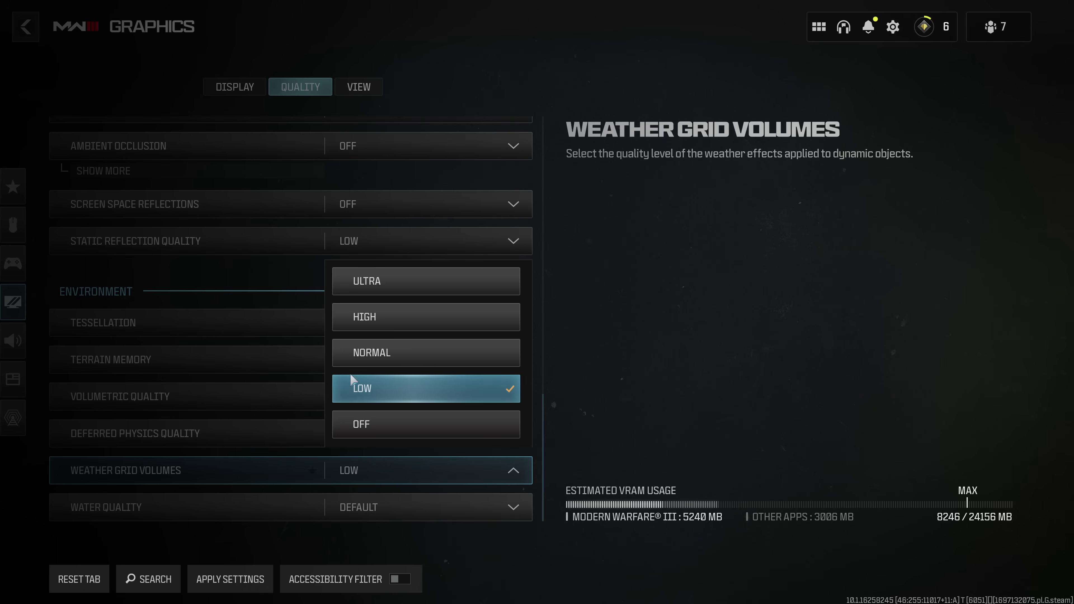
click(367, 386)
click(361, 500)
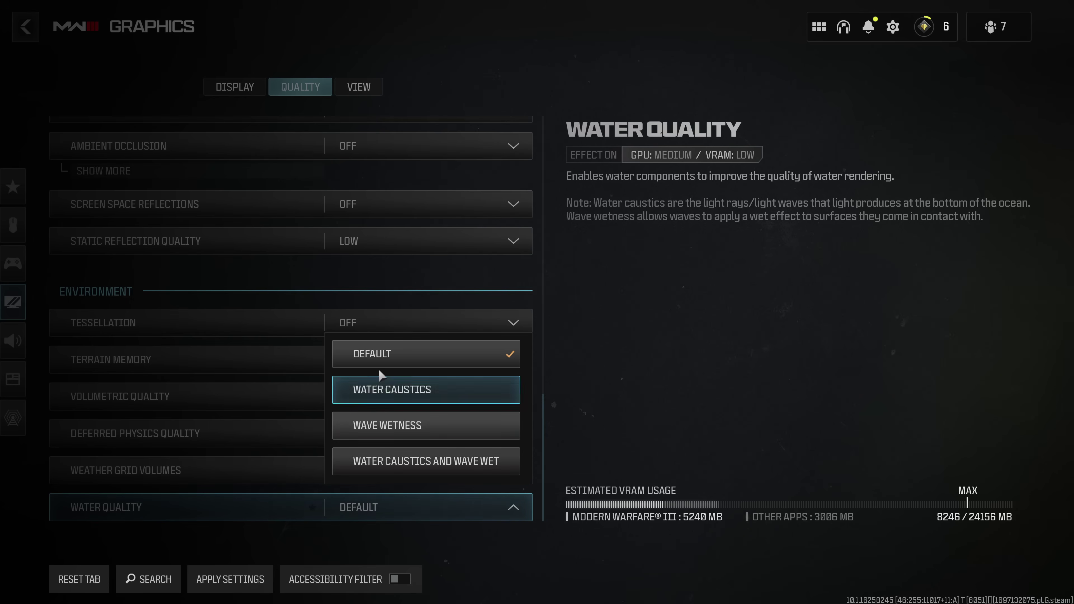
click(378, 357)
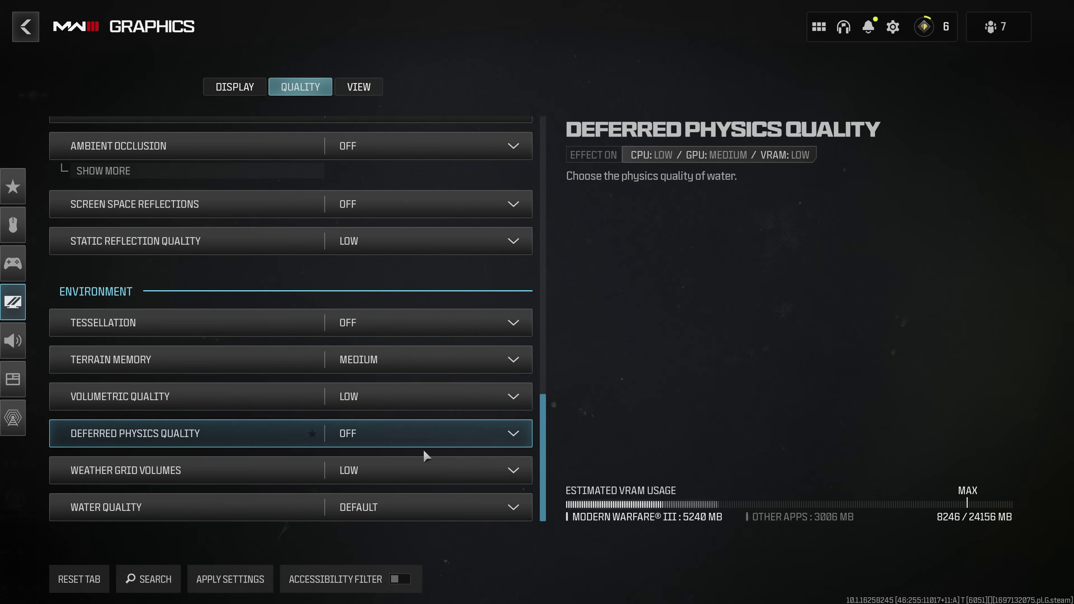
click(259, 579)
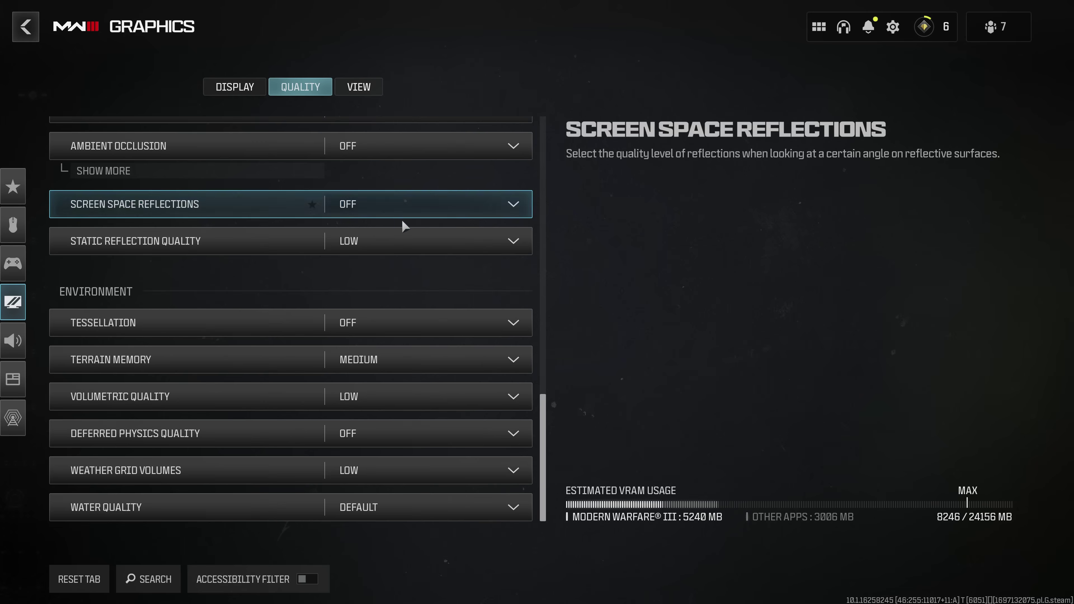
Step: In the graphics view settings, set the field of view to 120 and the ADS field of view to Affected
click(362, 89)
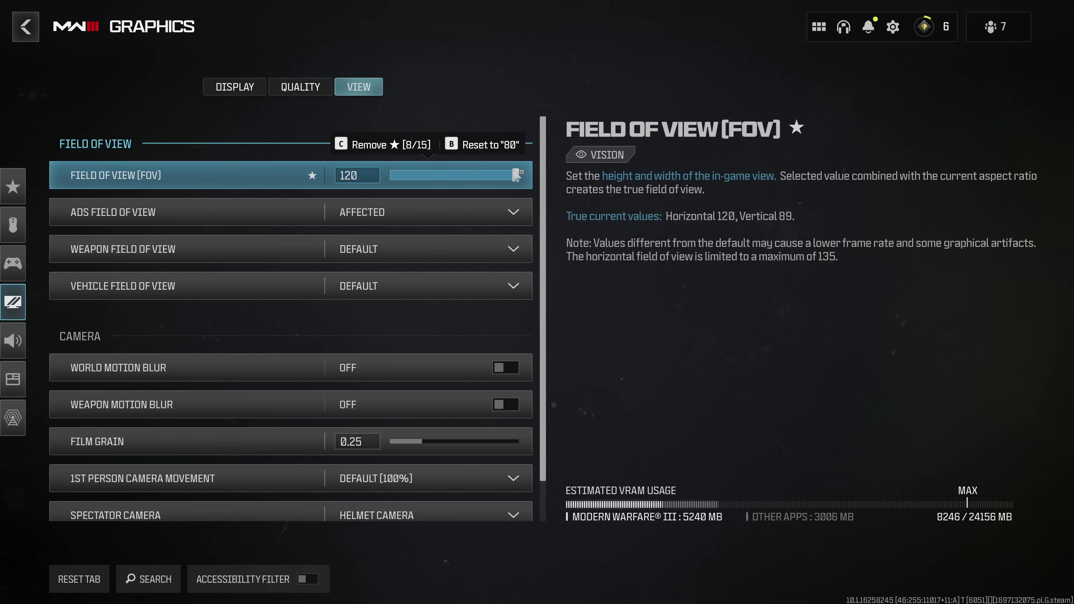
drag(506, 173, 444, 176)
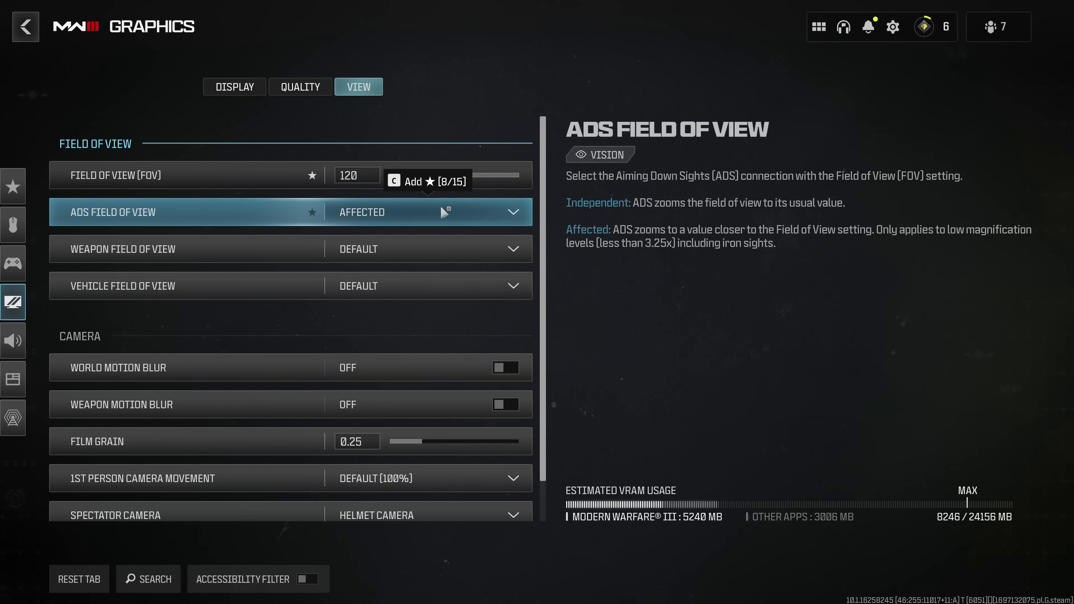
click(398, 223)
click(399, 274)
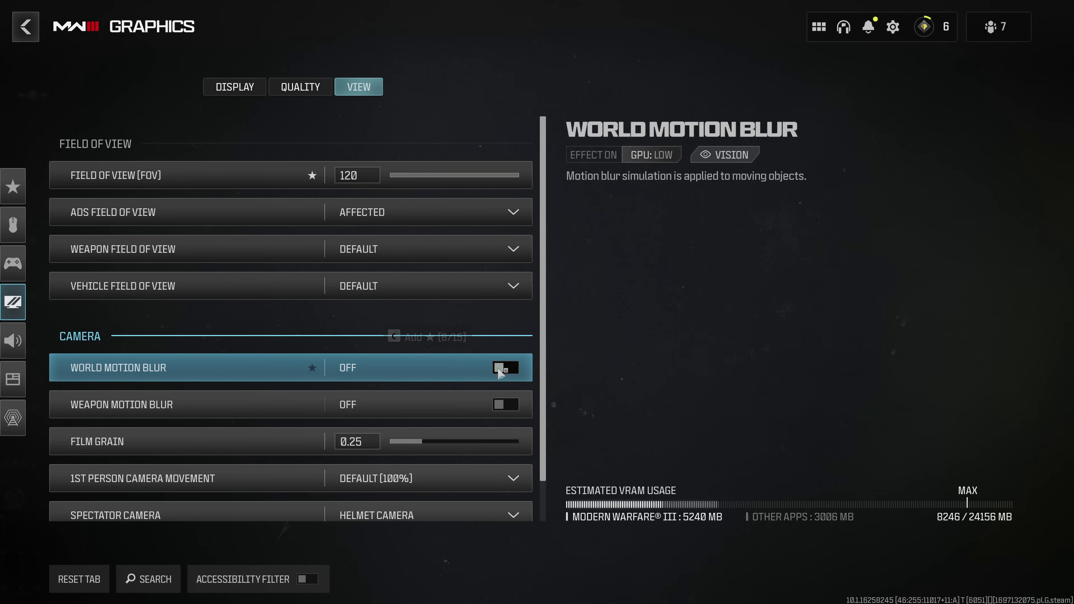
Step: Set film grain to 0.00 and 1st person camera movement to Least (50%), with the spectator camera on Helmet Camera, and leave the settings
drag(422, 441, 367, 439)
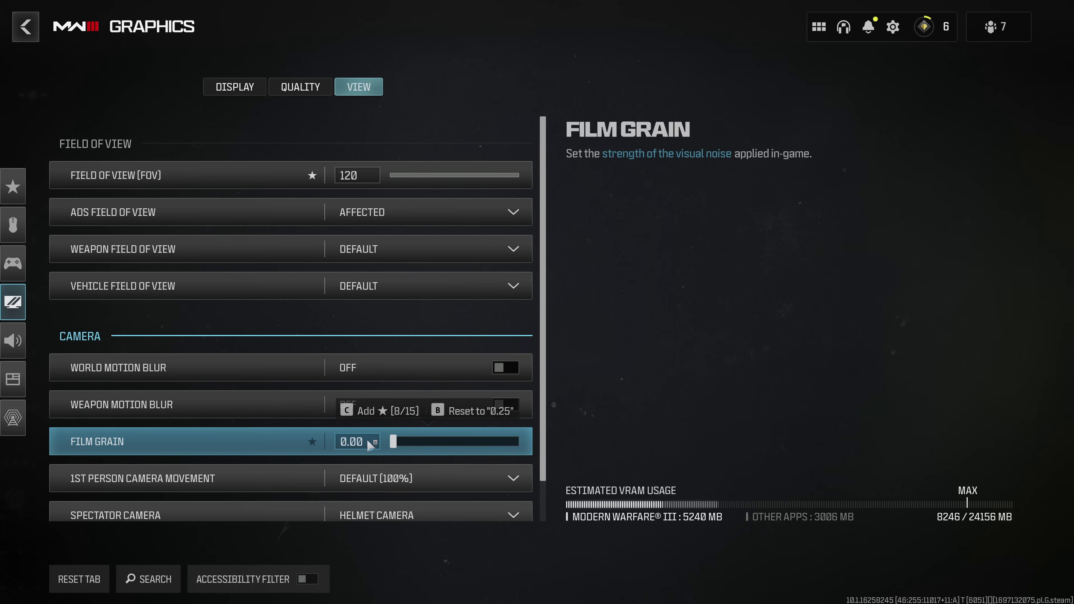
scroll(289, 437, down, 1)
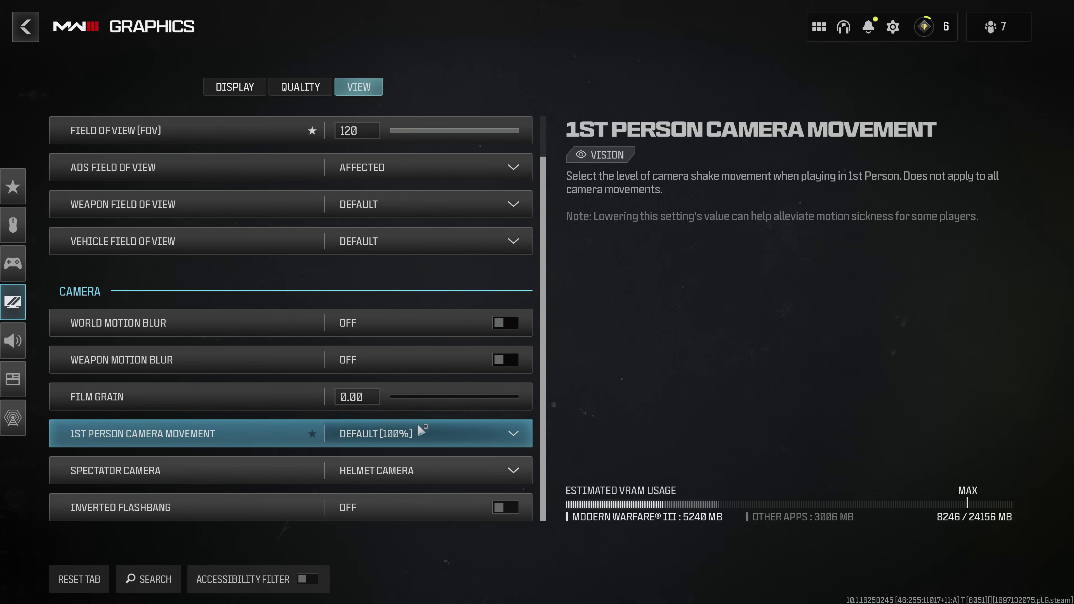
click(420, 434)
click(408, 542)
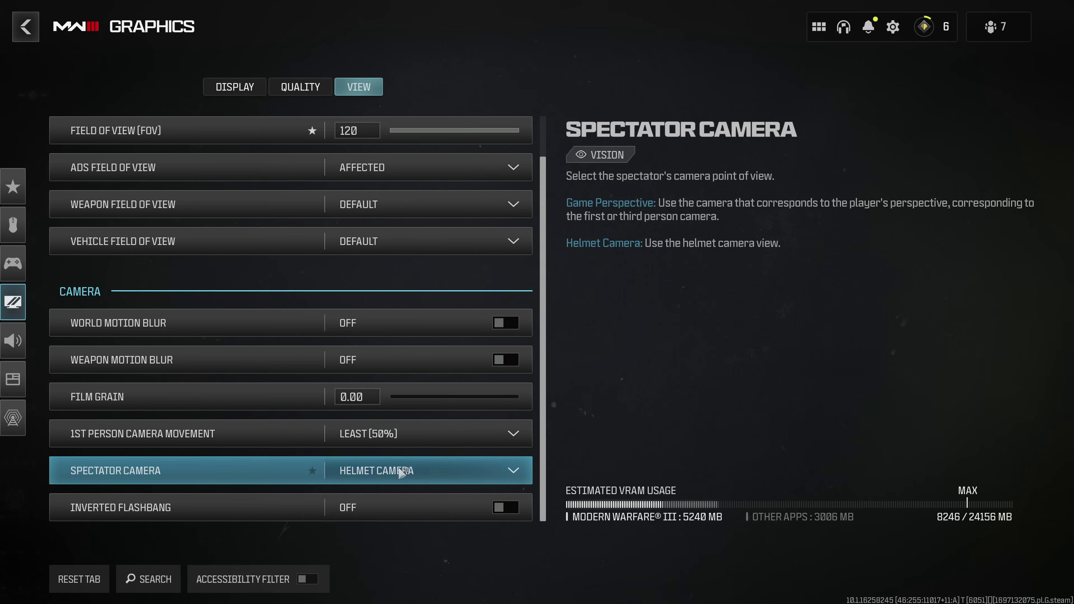
click(397, 461)
click(397, 461)
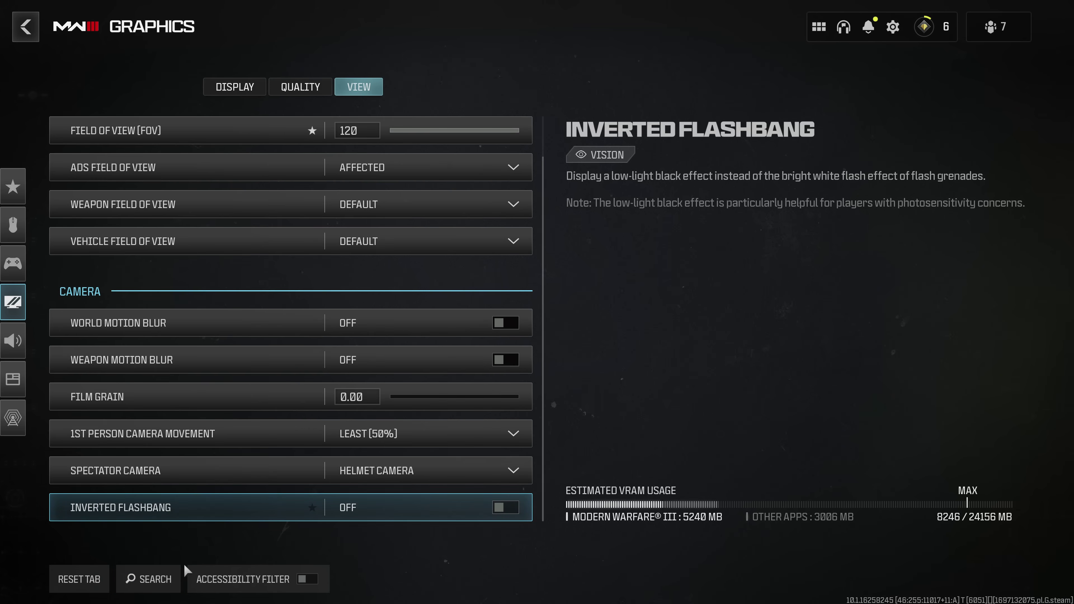
key(Escape)
key(Escape)
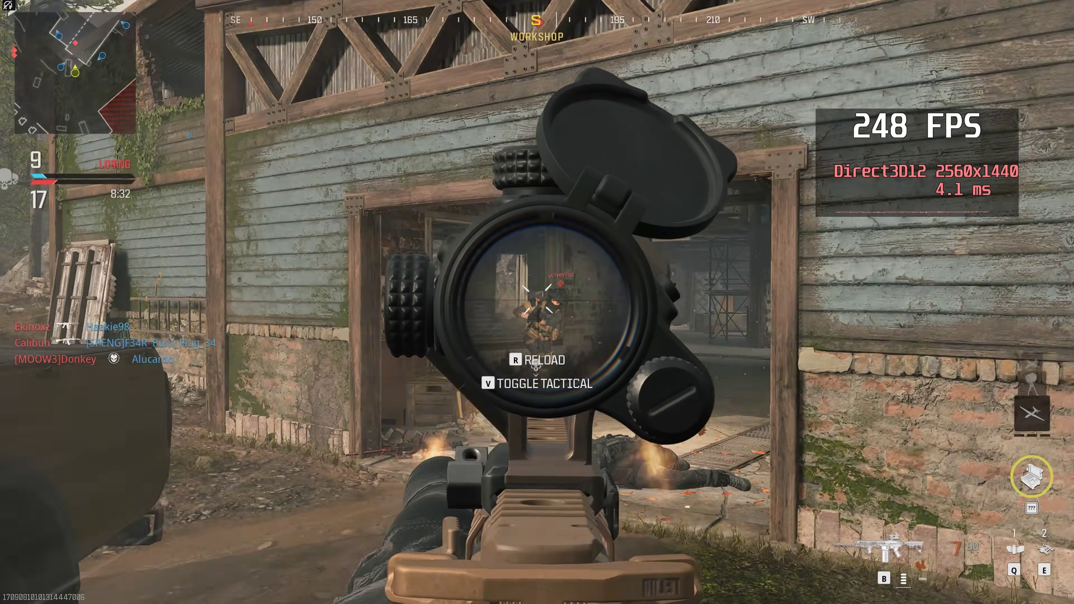
click(537, 302)
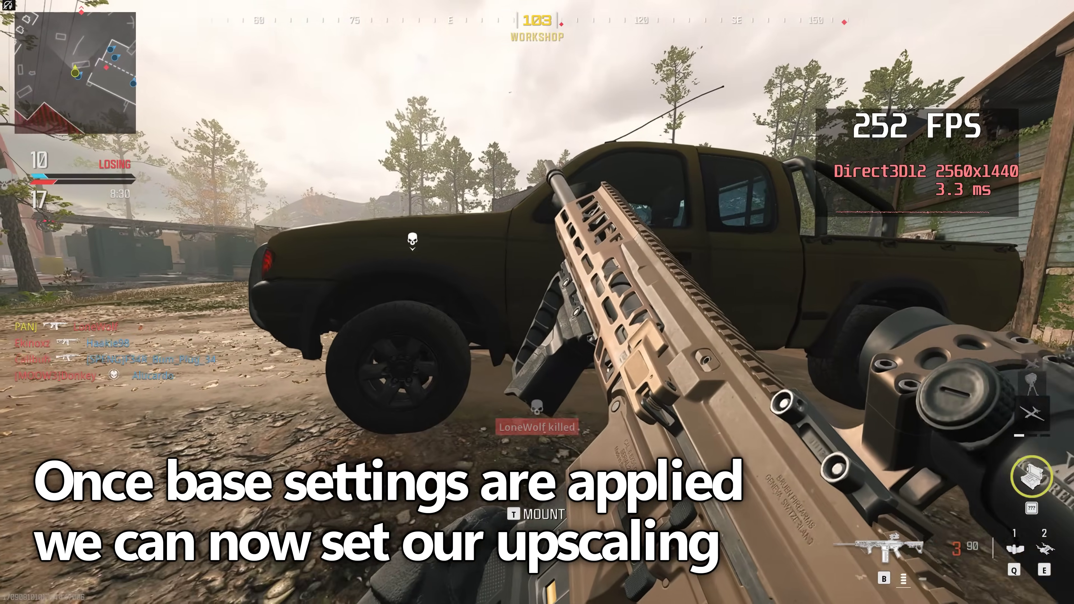
right_click(537, 302)
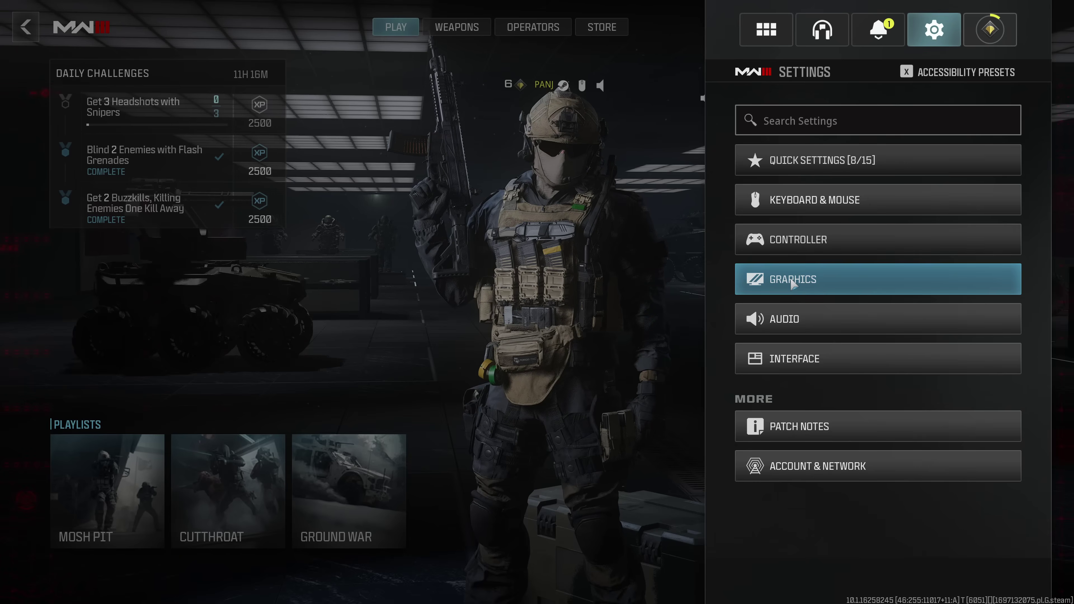
Step: Open the quality section of the graphics settings
click(792, 279)
click(300, 87)
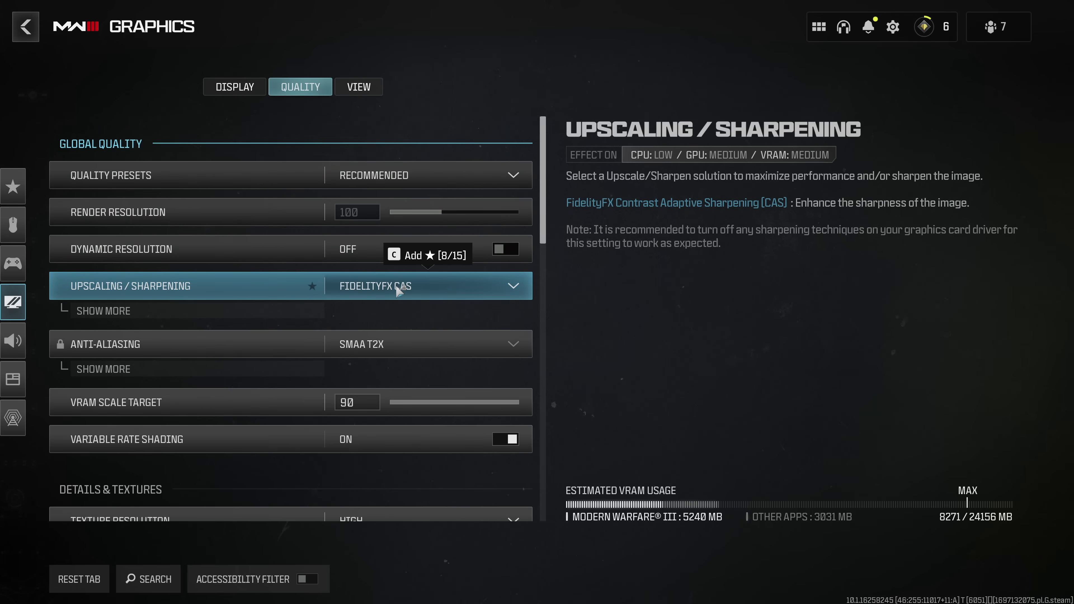
Step: Try NVIDIA DLSS and AMD FSR 2.1 as the upscaling/sharpening option
click(483, 283)
click(405, 358)
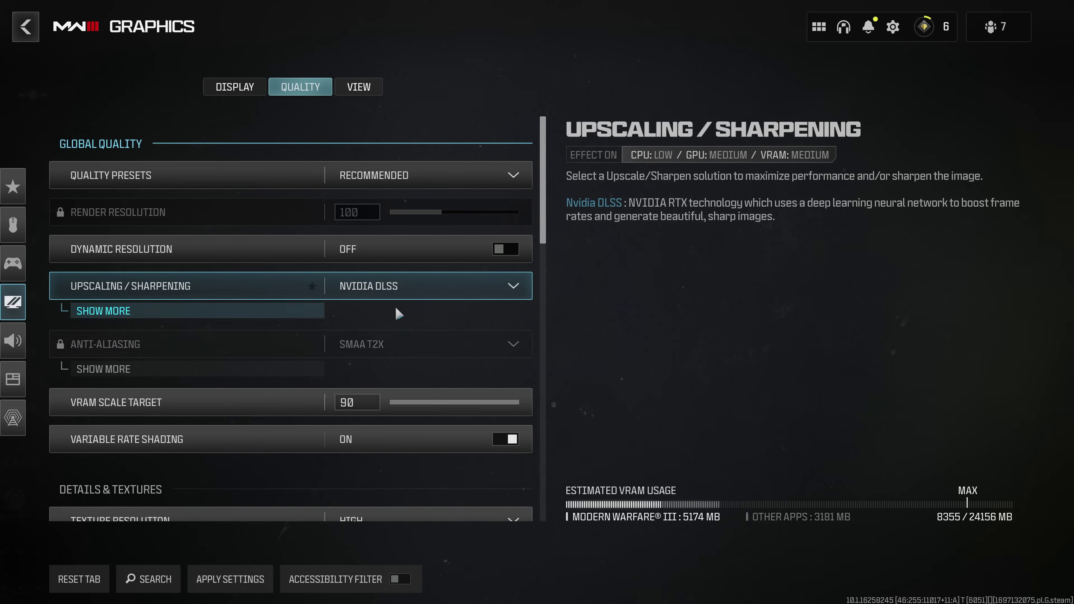
click(401, 285)
scroll(419, 395, down, 2)
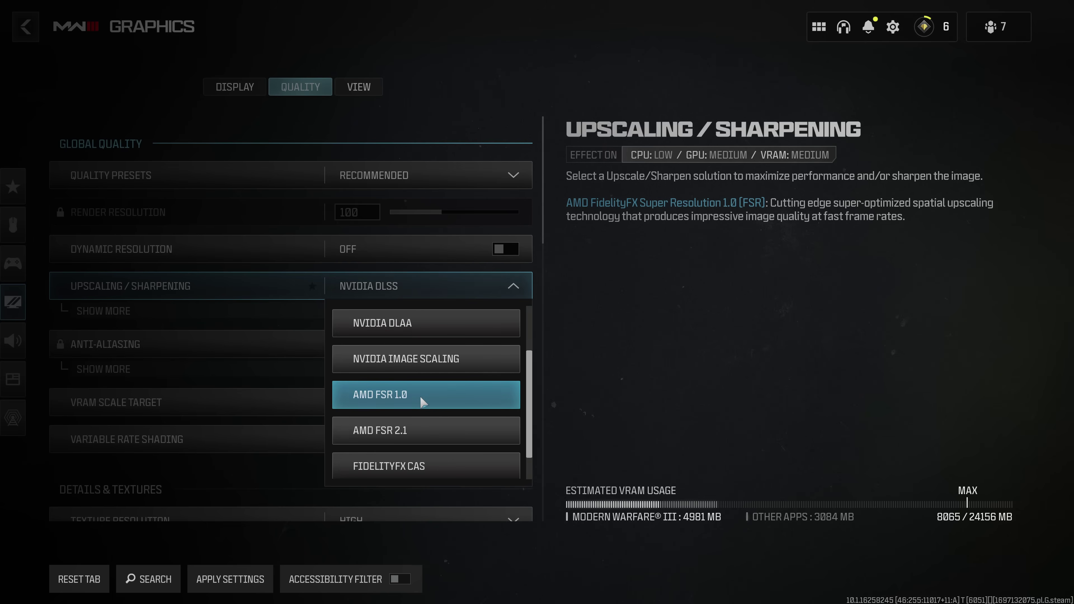
click(405, 432)
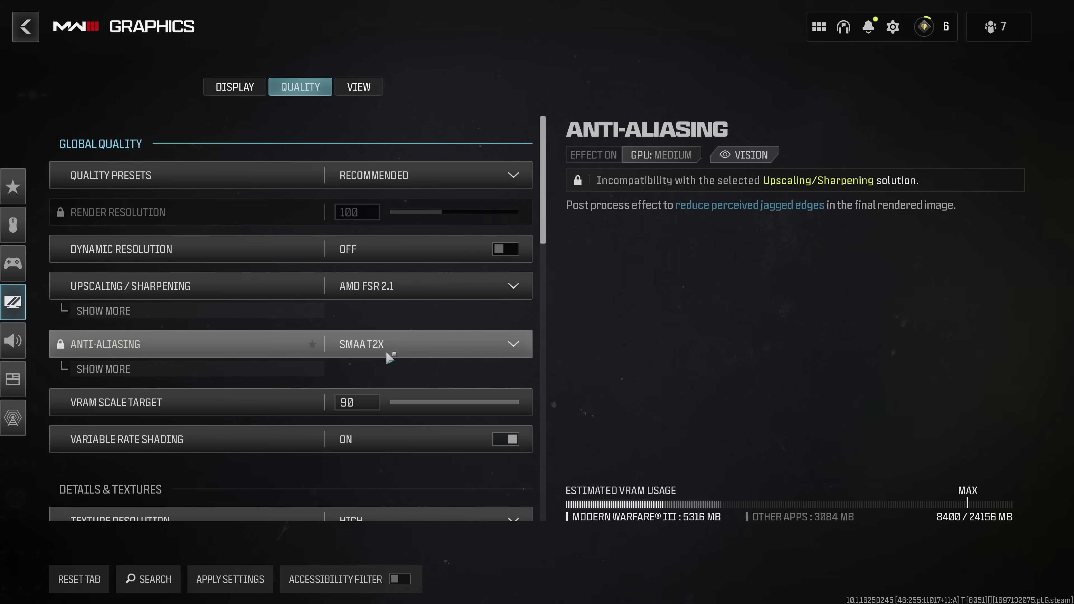
Step: Set upscaling/sharpening to FidelityFX CAS and expand its additional strength option
click(292, 291)
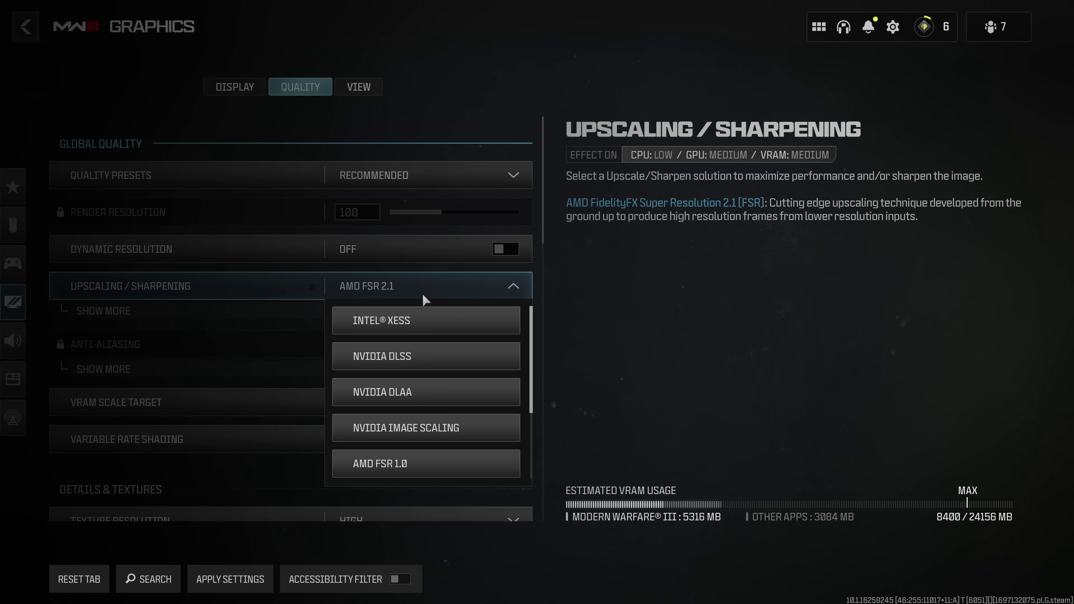
scroll(531, 363, down, 3)
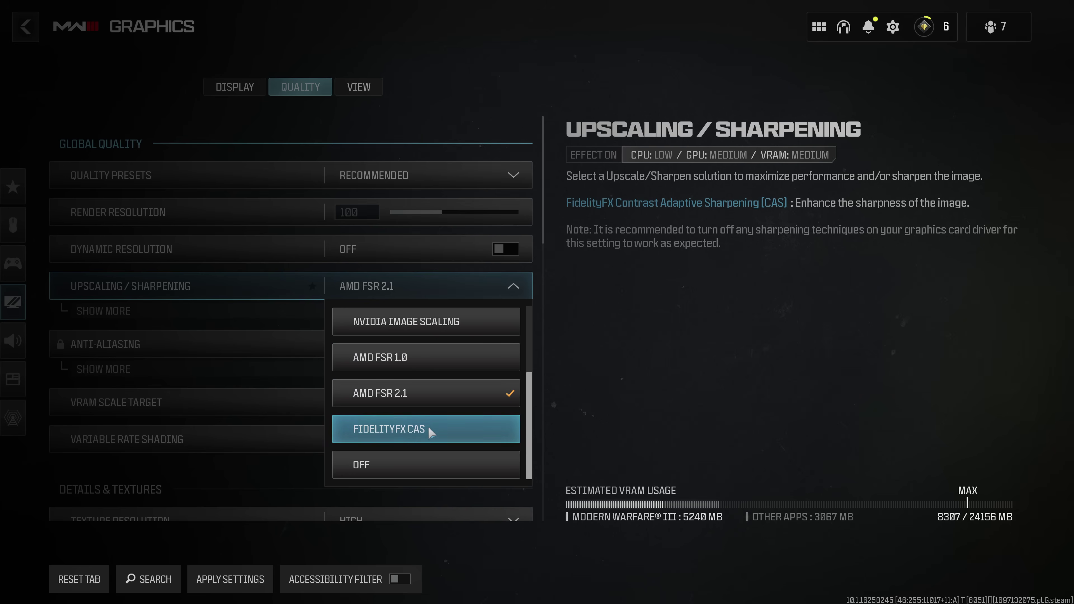
click(404, 436)
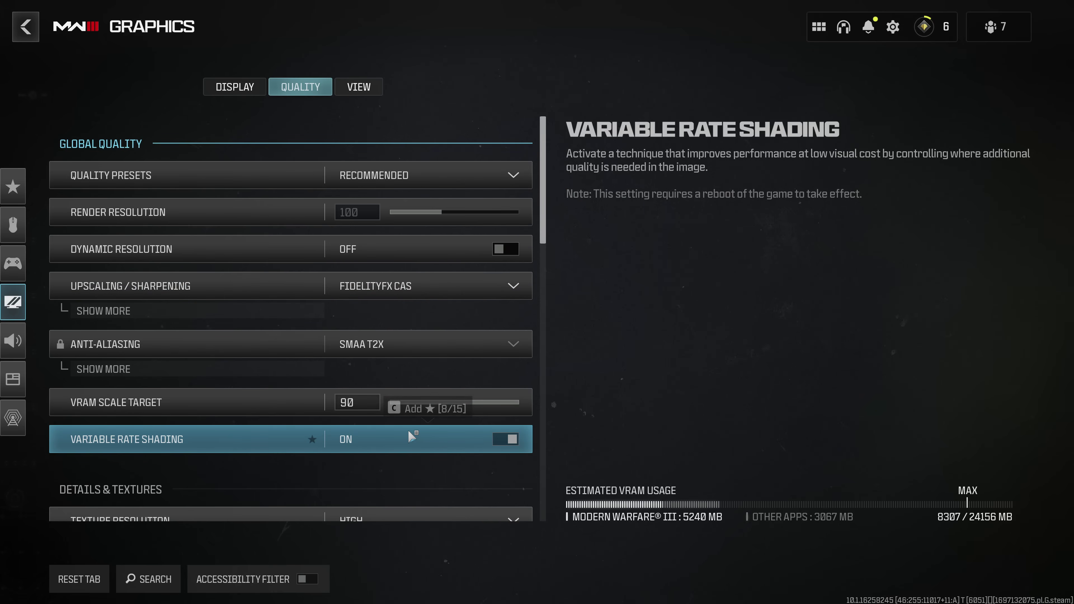
click(103, 311)
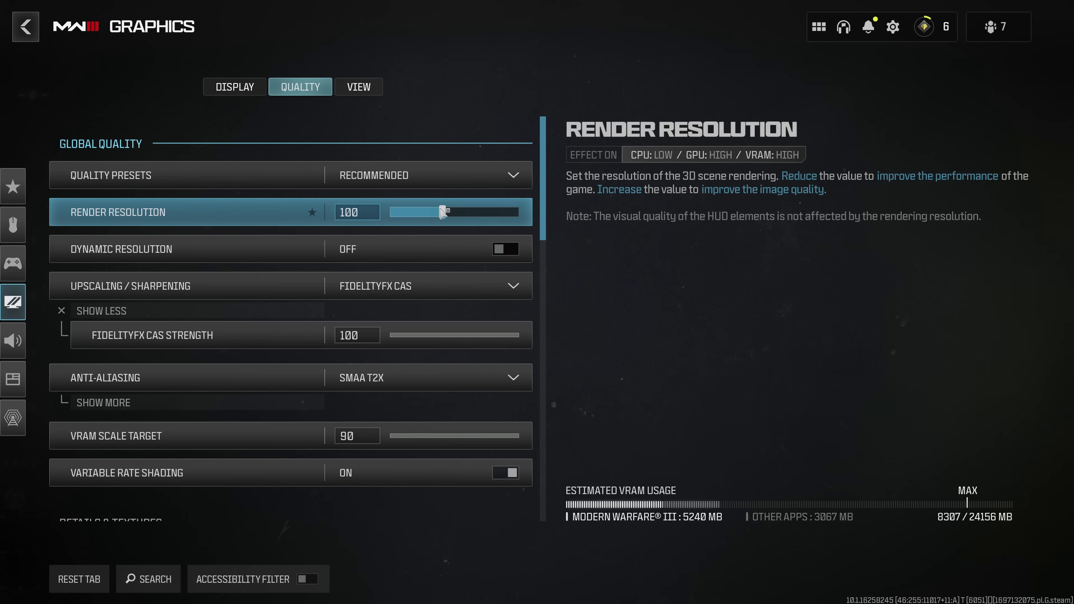
Step: Try a render resolution of 90, and switch upscaling/sharpening to NVIDIA DLSS
drag(442, 212, 433, 214)
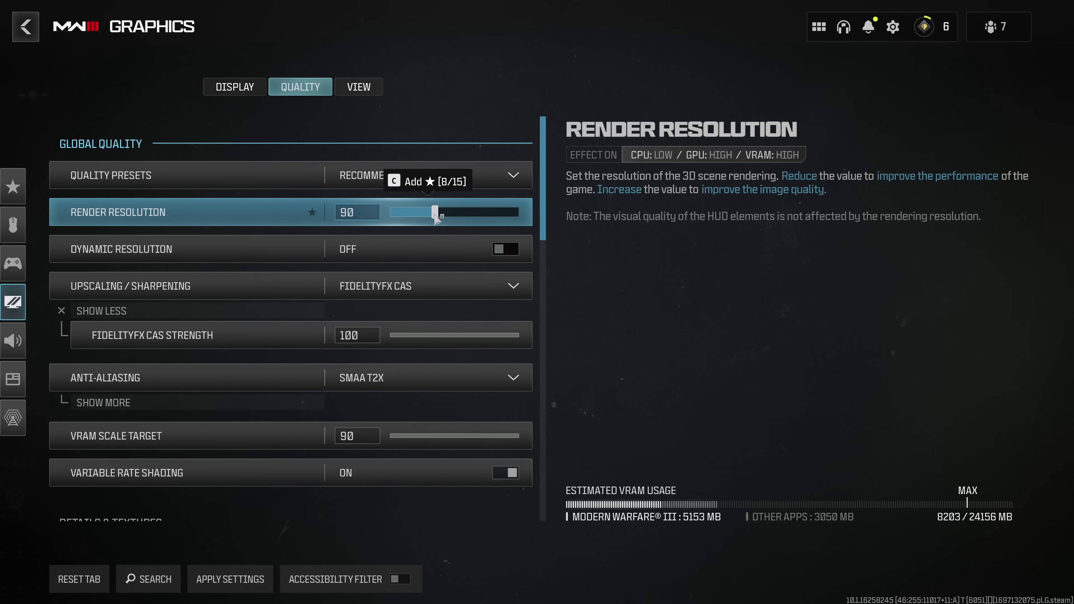
click(409, 290)
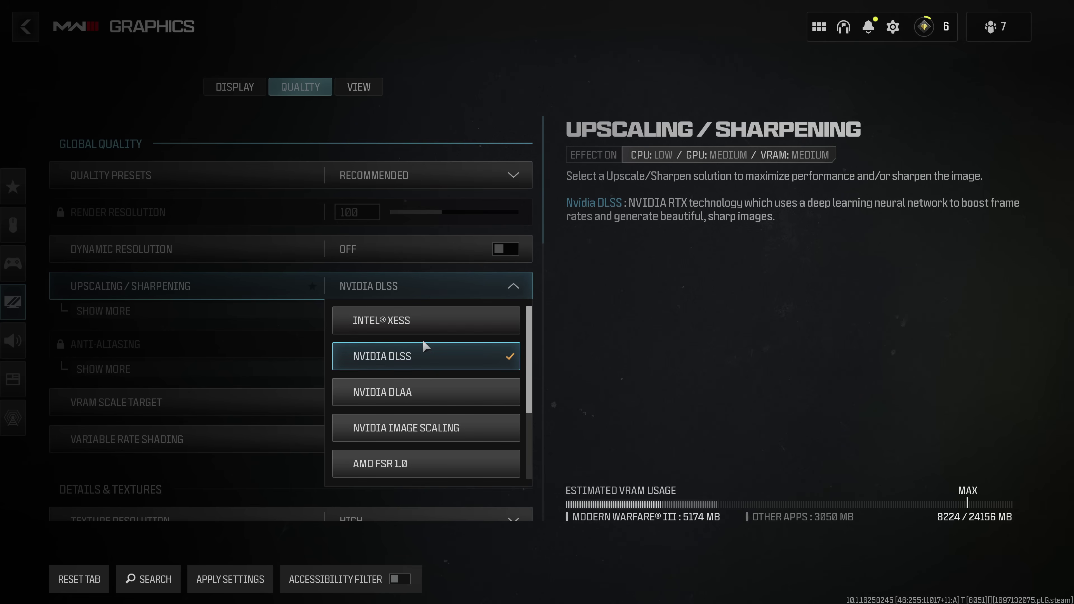
scroll(438, 435, down, 2)
scroll(439, 439, up, 2)
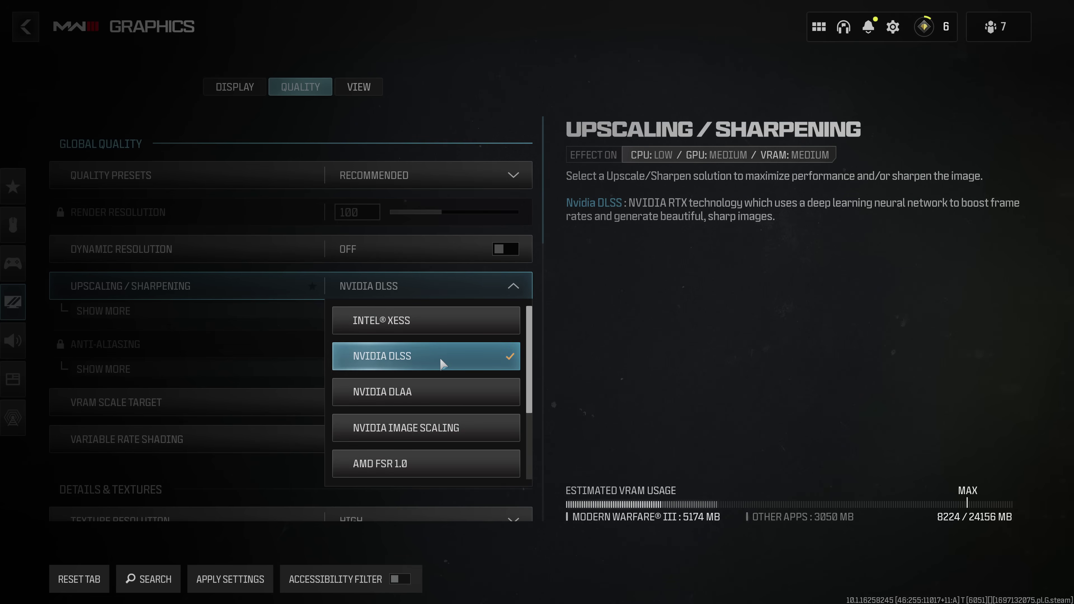
click(441, 363)
Step: Expand the additional DLSS options, choose the Balanced NVIDIA DLSS preset, and review the available presets
click(149, 312)
click(392, 338)
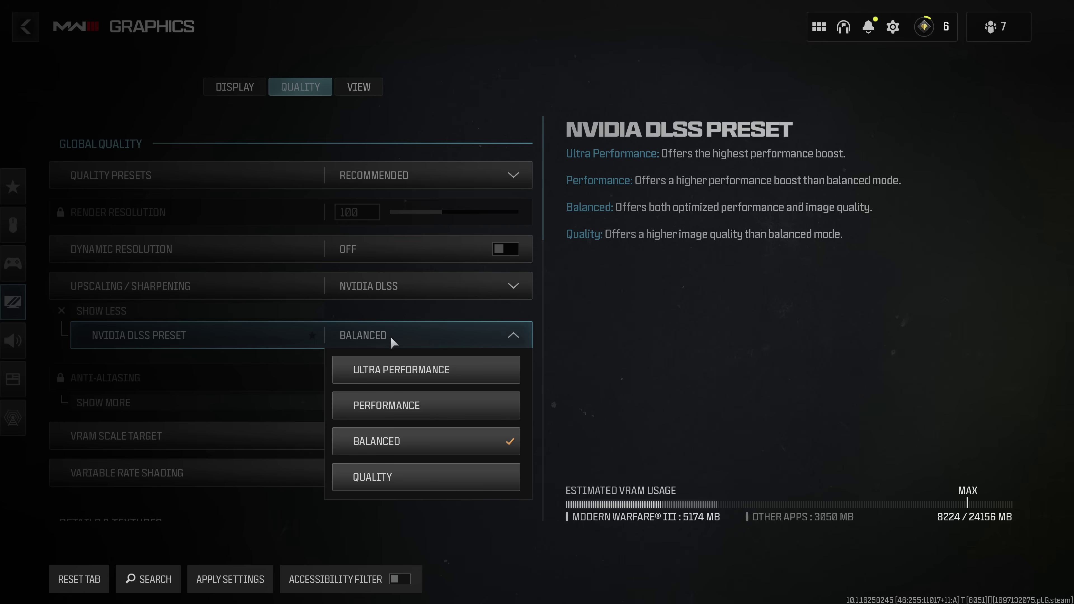
click(406, 448)
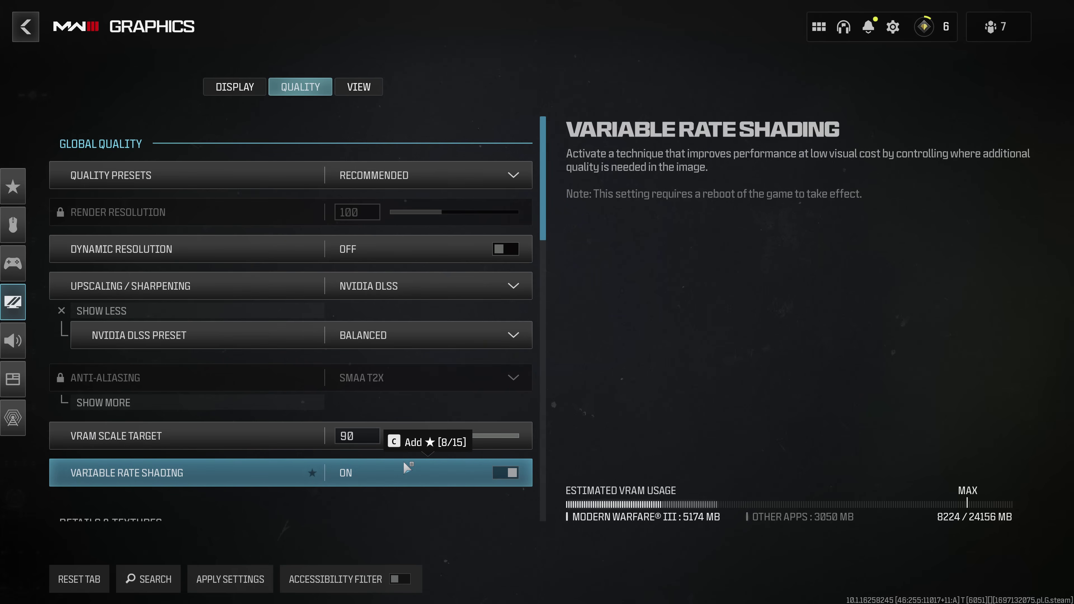
click(382, 341)
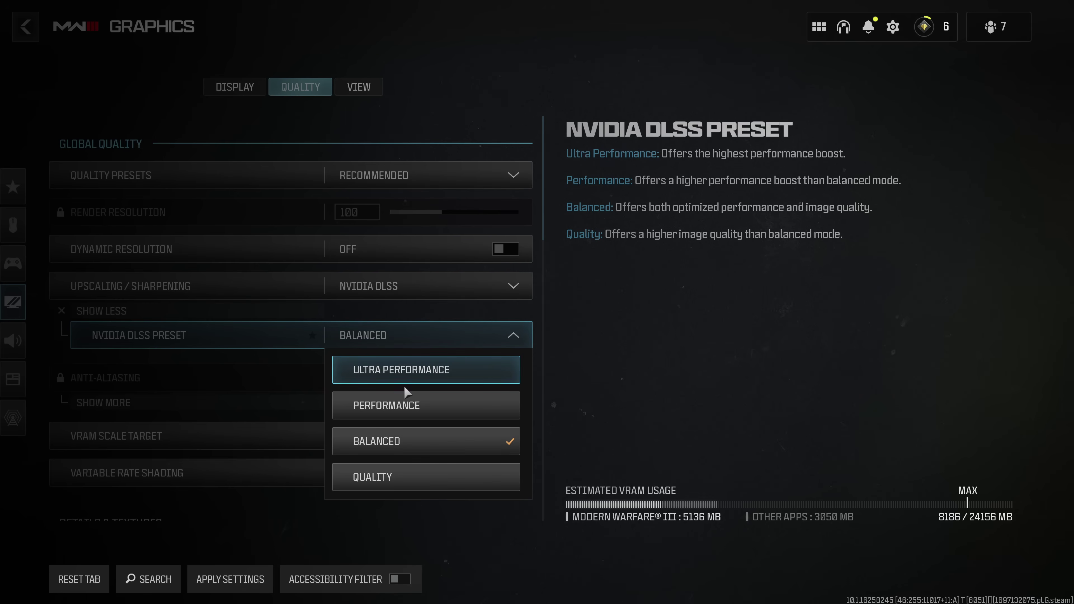
click(408, 337)
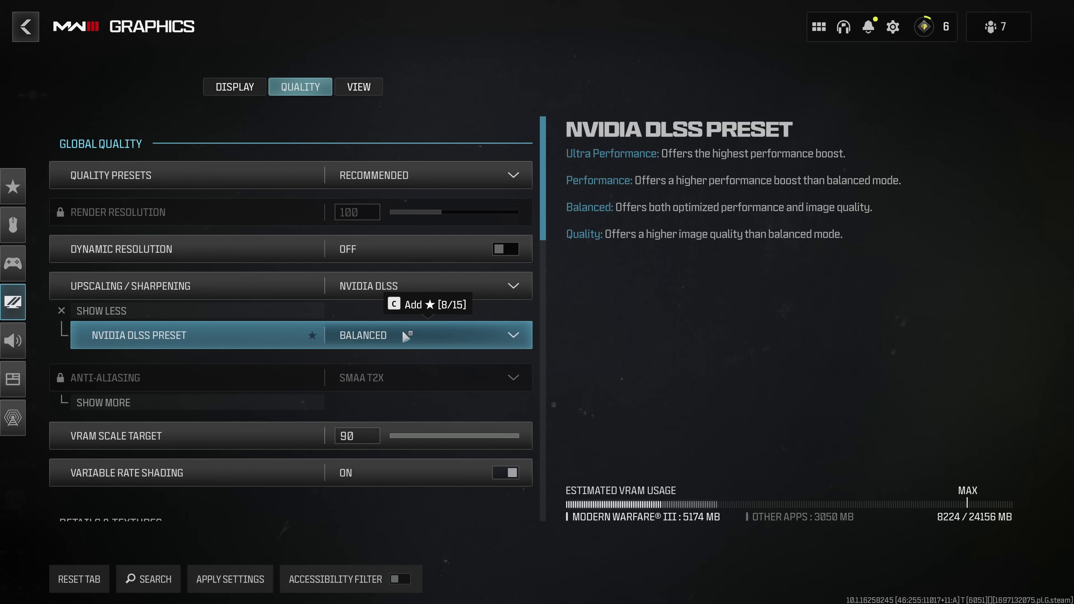
Step: Set upscaling/sharpening to FidelityFX CAS with a strength of 100 and lower the render resolution to 90
click(391, 291)
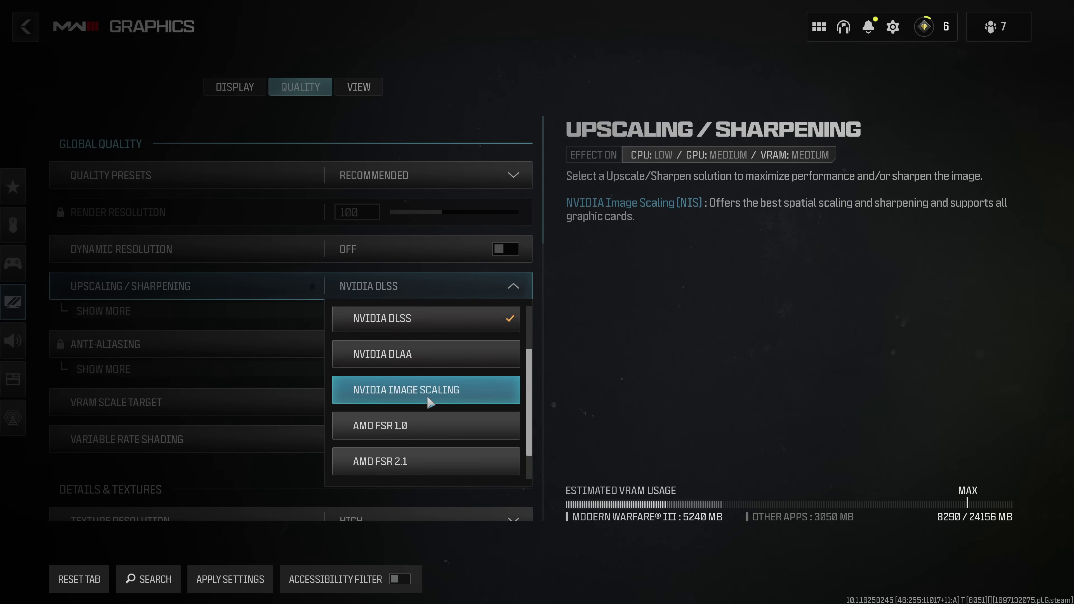
click(423, 441)
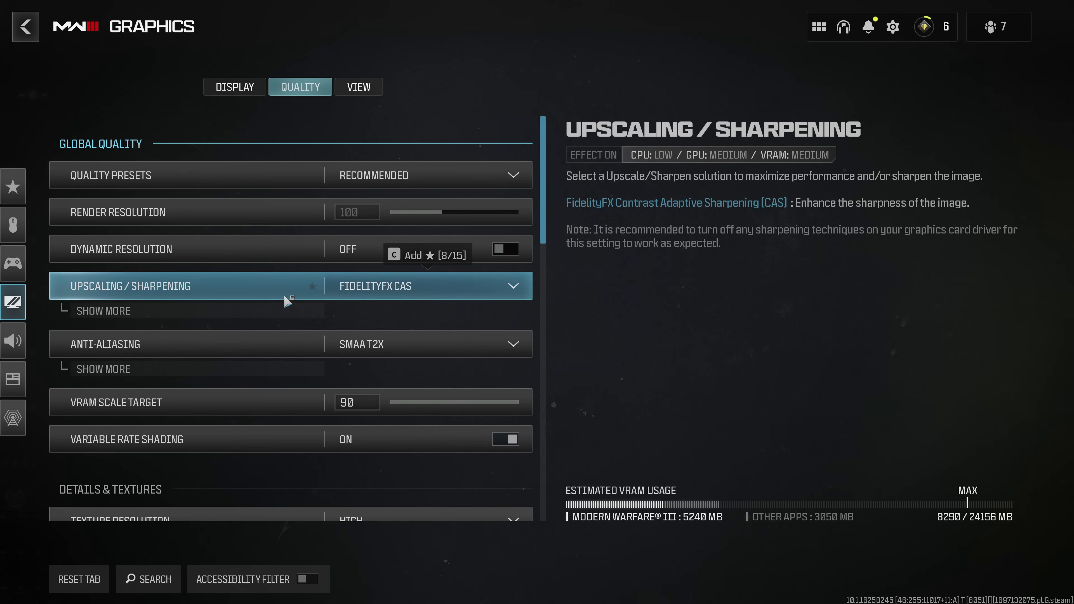
click(242, 310)
click(431, 335)
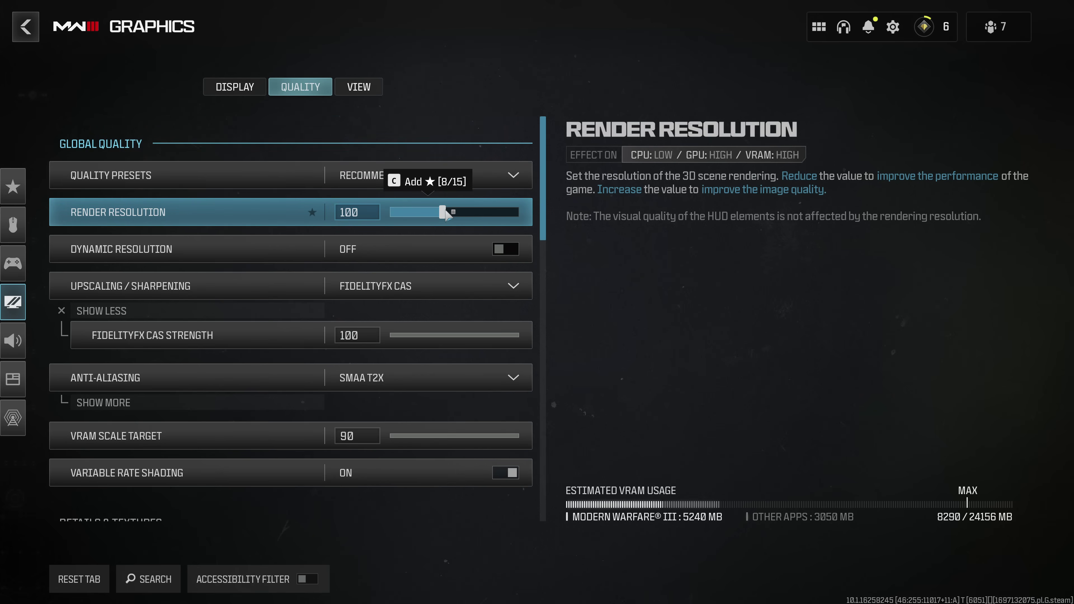
drag(447, 212, 436, 212)
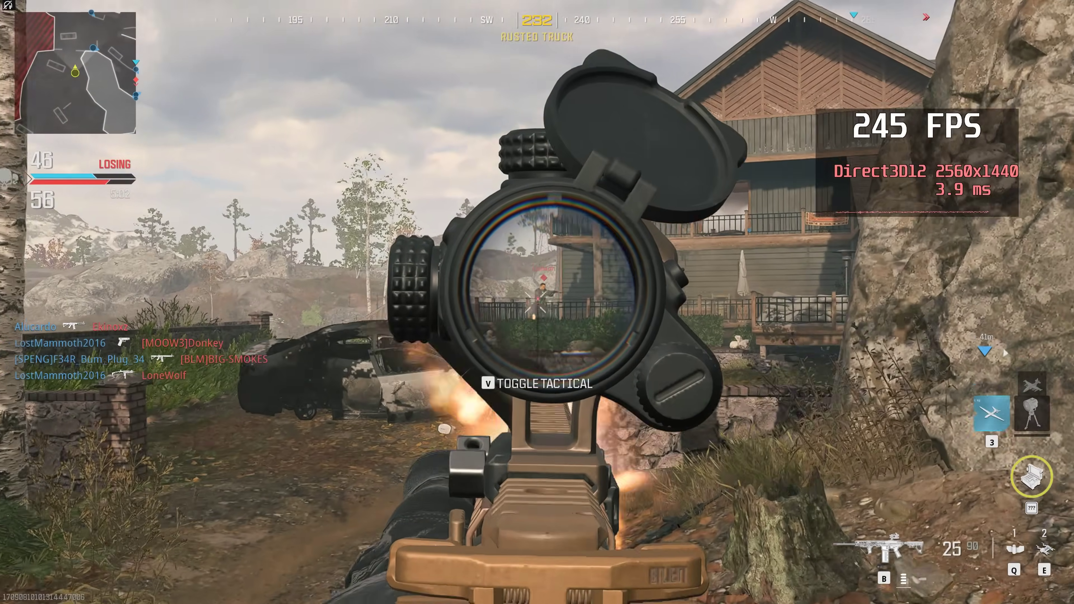
click(538, 302)
key(1)
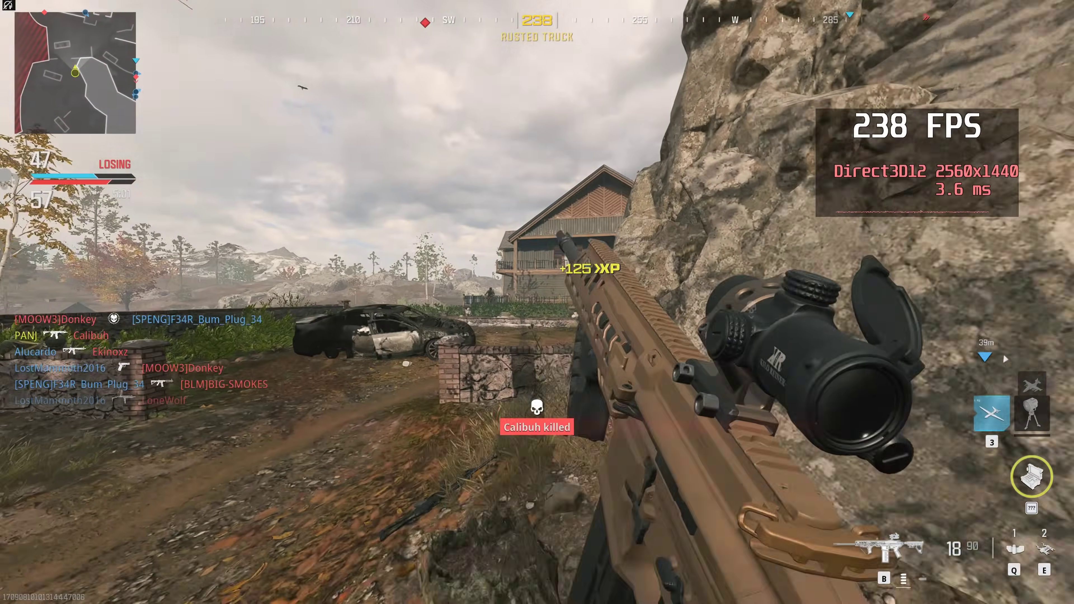
key(1)
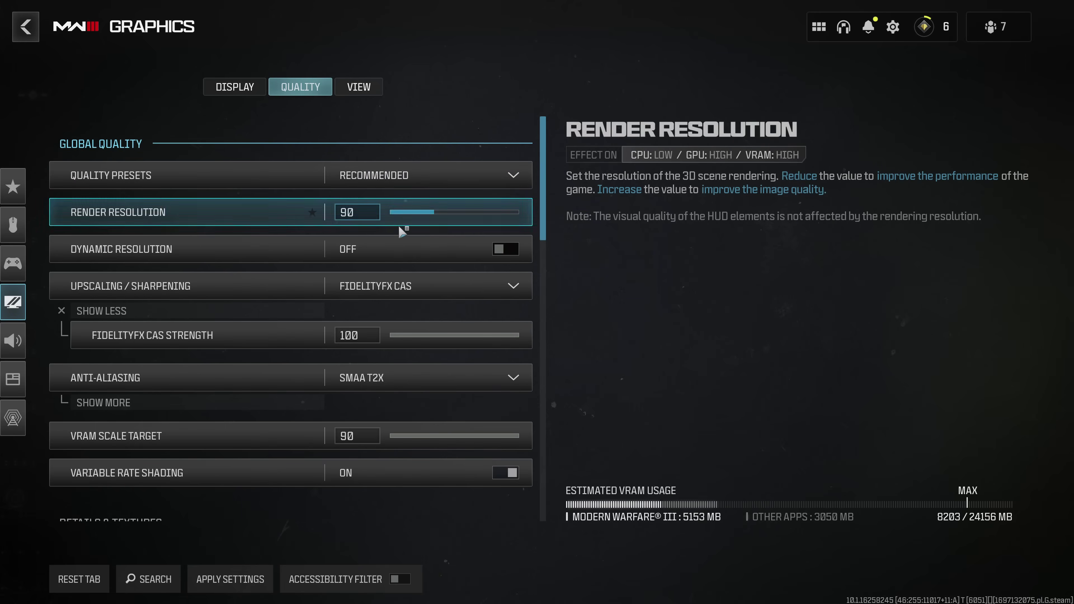
drag(432, 213, 431, 218)
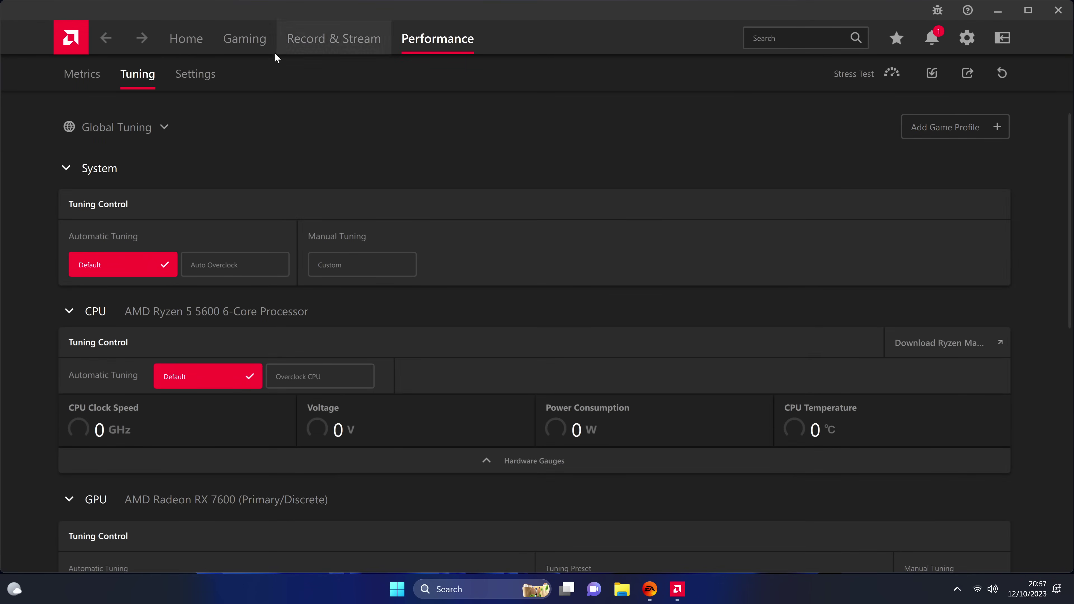
Step: Switch to AMD Software and, in the global gaming graphics settings, toggle Radeon Anti-Lag and Radeon Anti-Lag+ off and back on
click(269, 47)
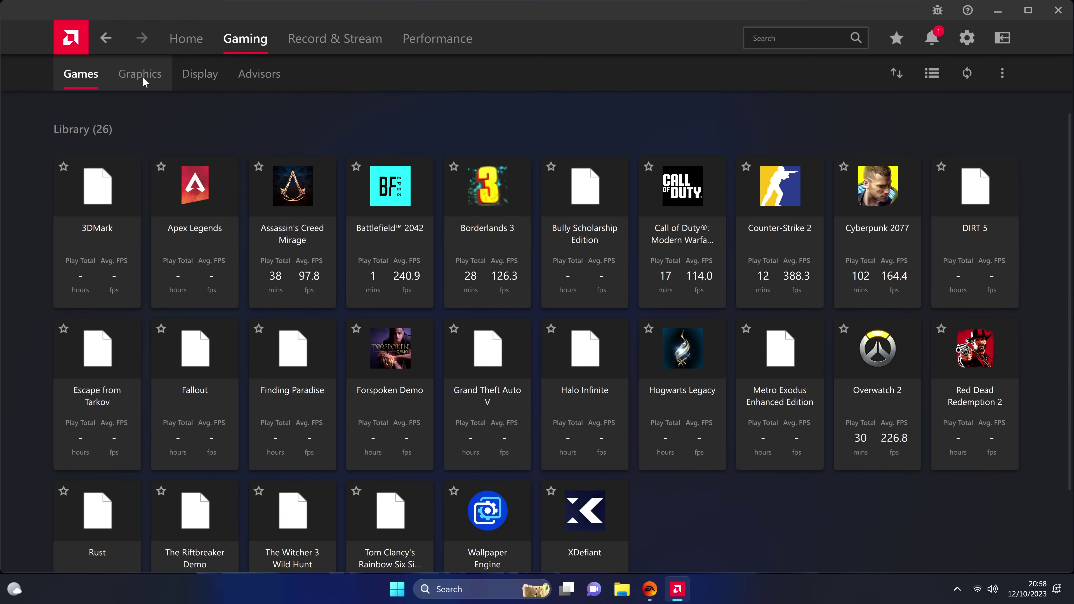
click(135, 81)
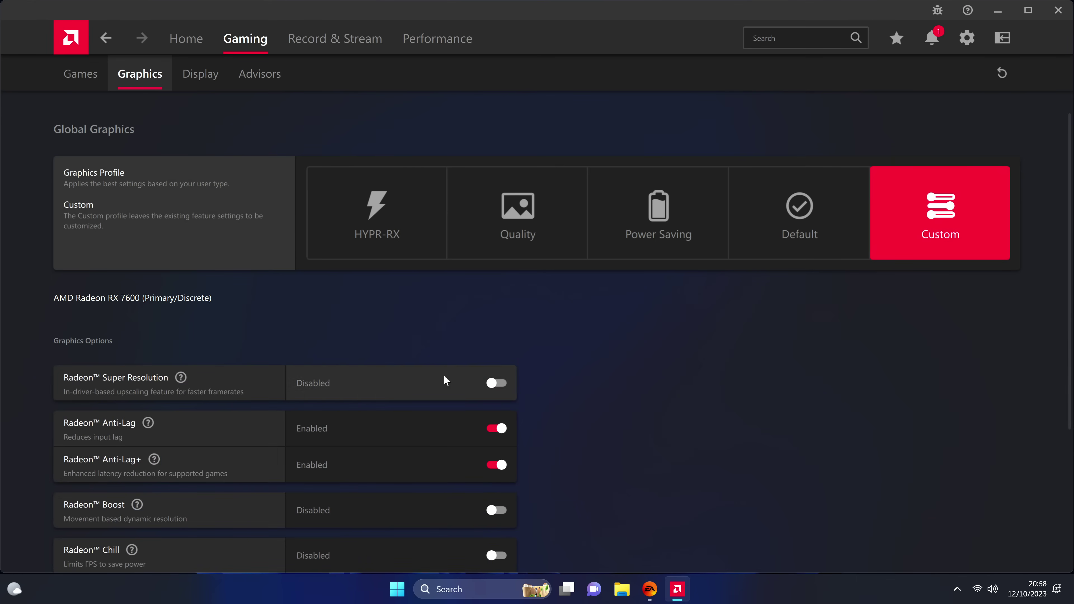
click(496, 428)
click(497, 428)
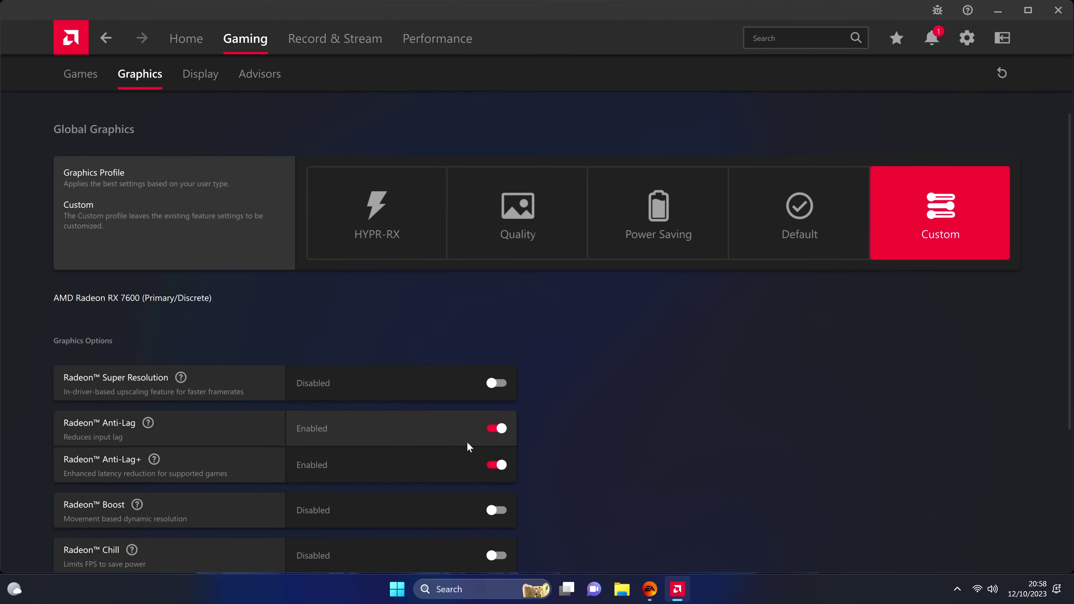
click(498, 464)
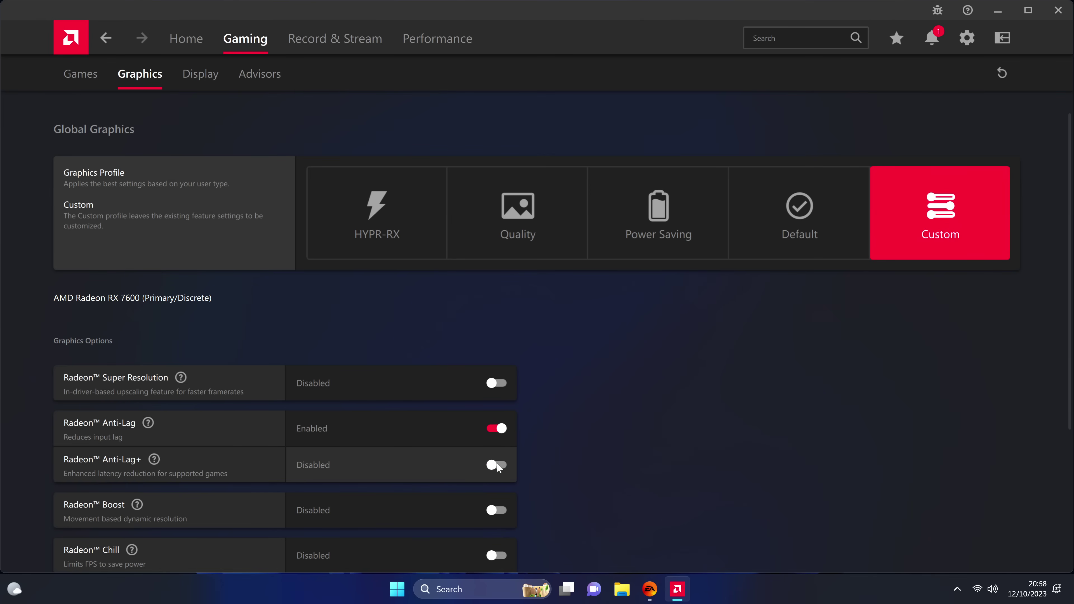
click(497, 463)
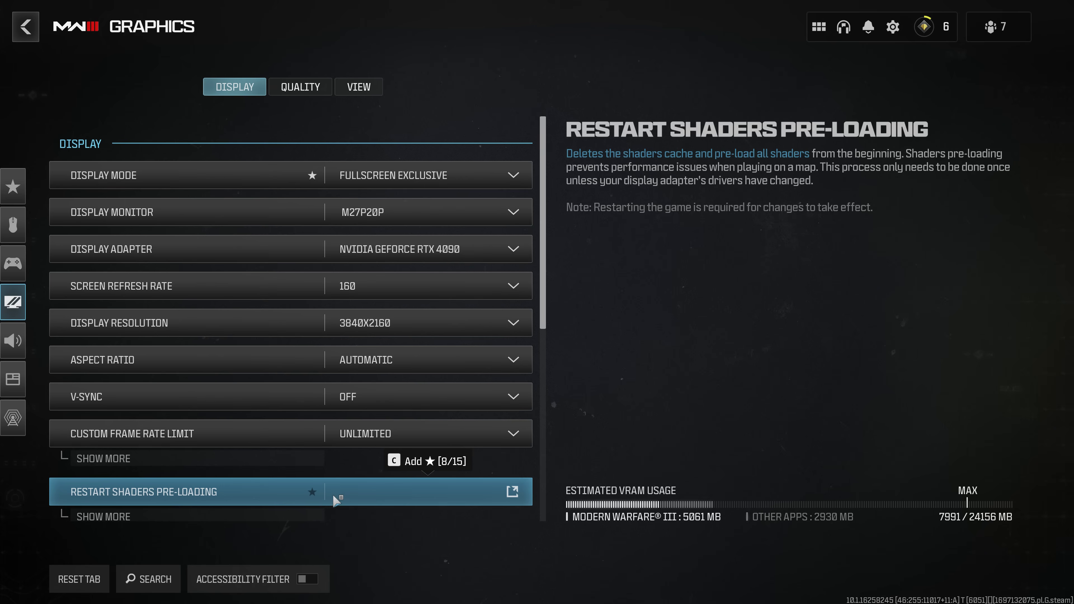
Step: Switch to Modern Warfare III and restart the shaders pre-loading from the display graphics settings
click(362, 494)
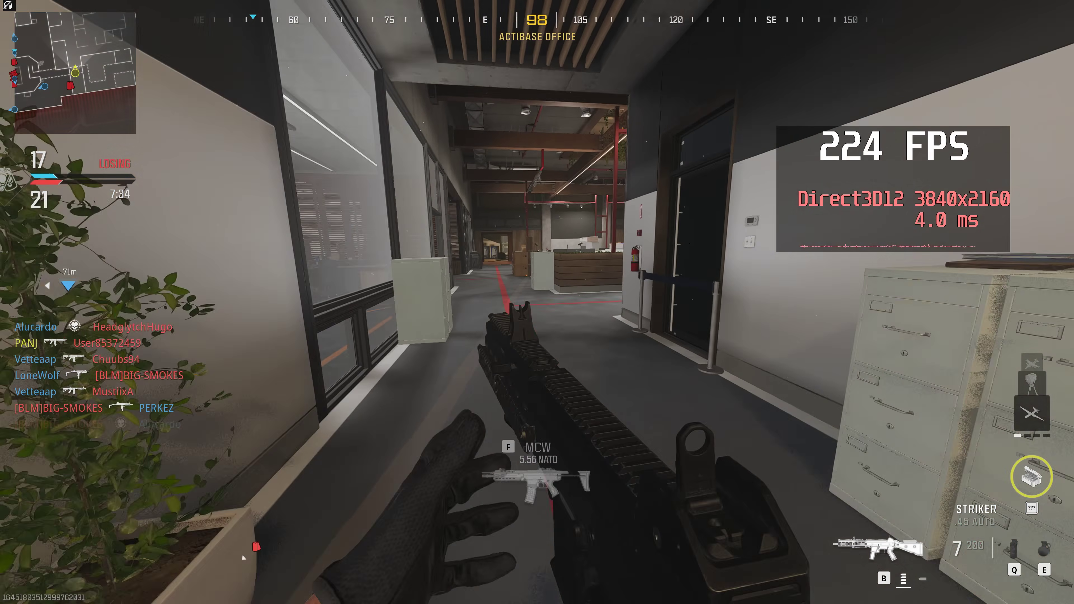
key(r)
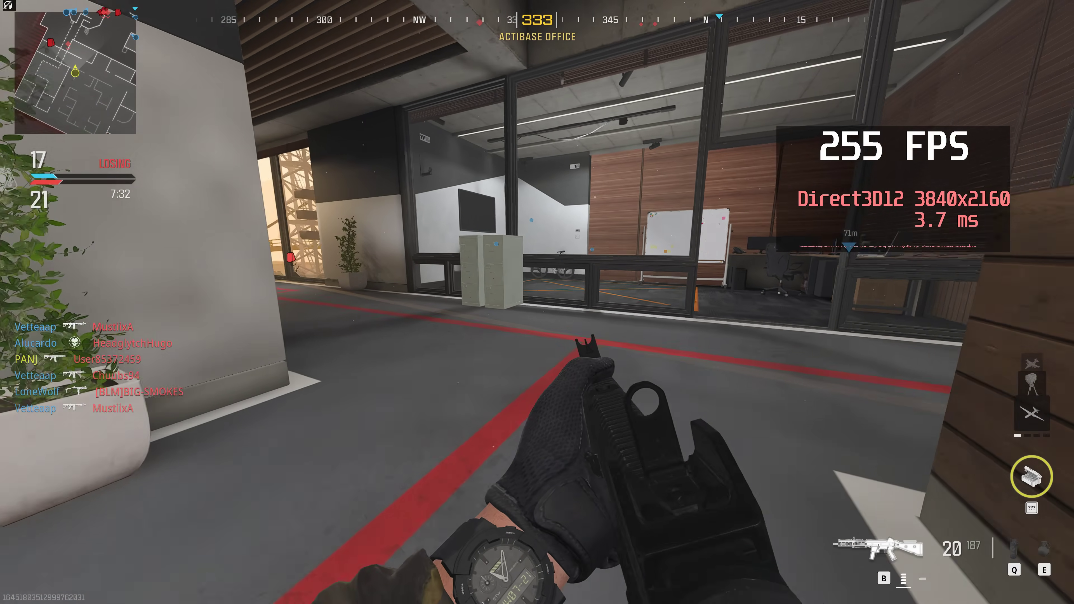
key(w)
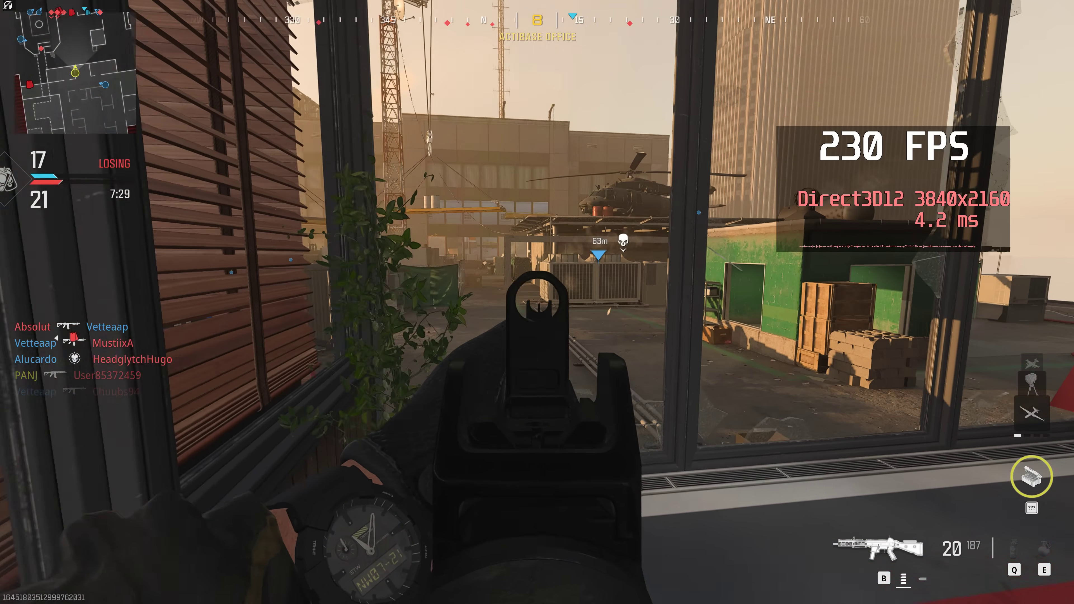
key(w)
click(537, 302)
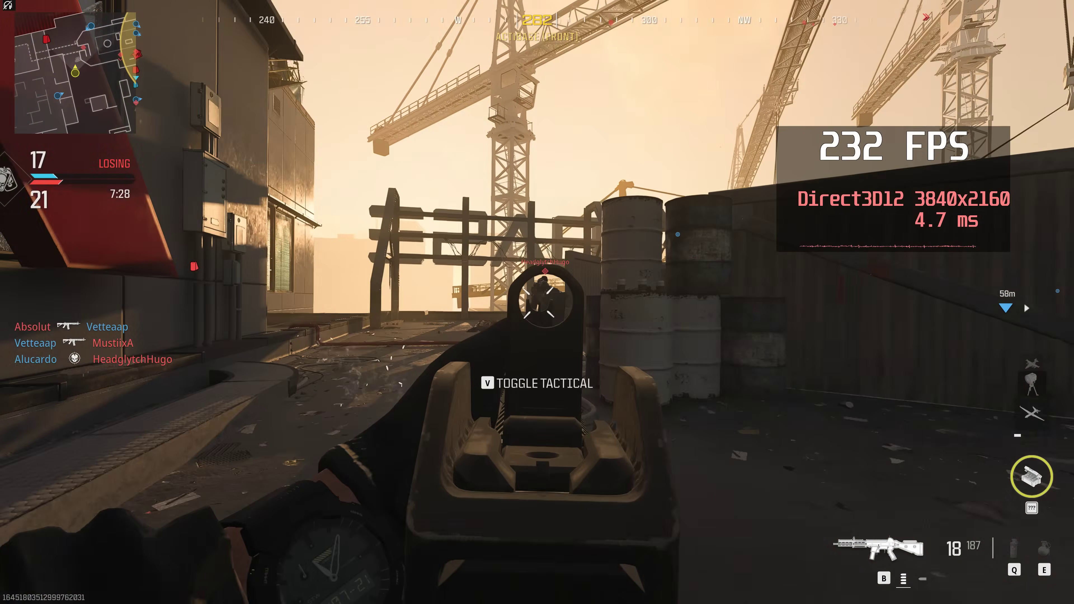
key(w)
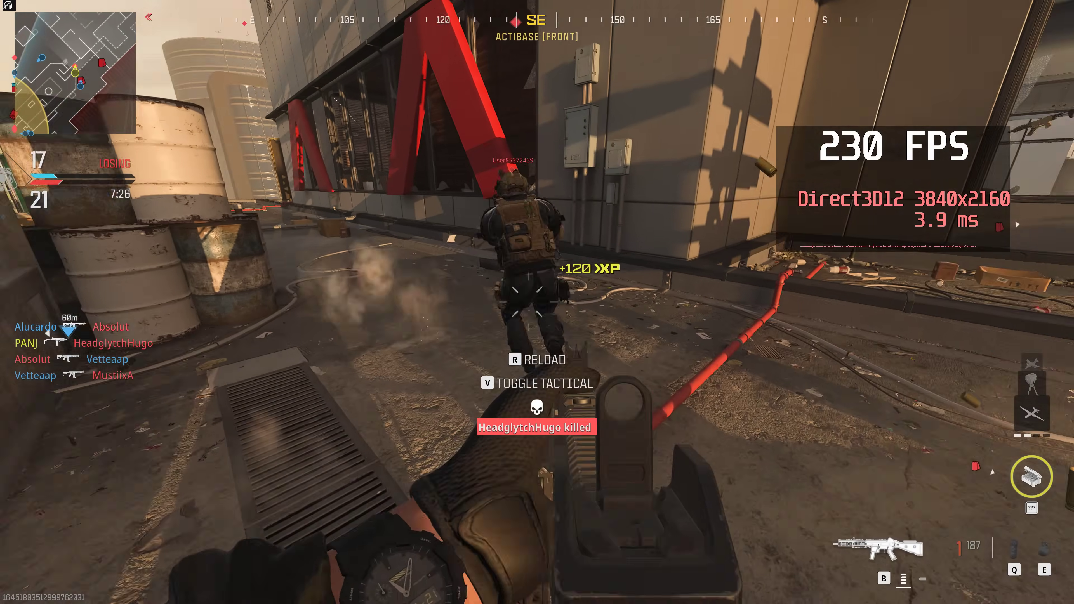
click(537, 302)
key(w)
key(v)
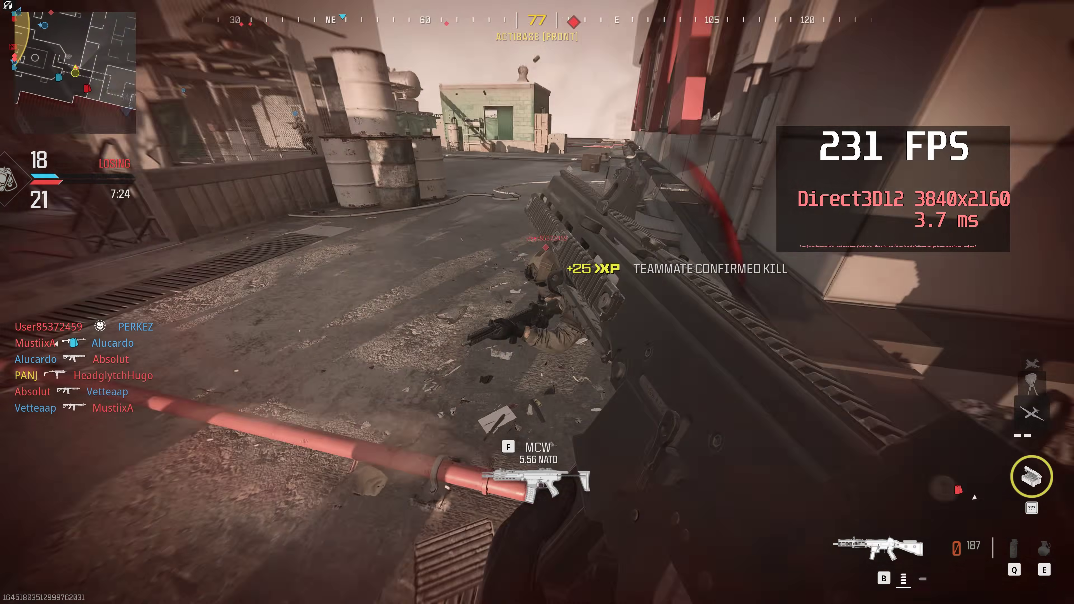
key(r)
key(w)
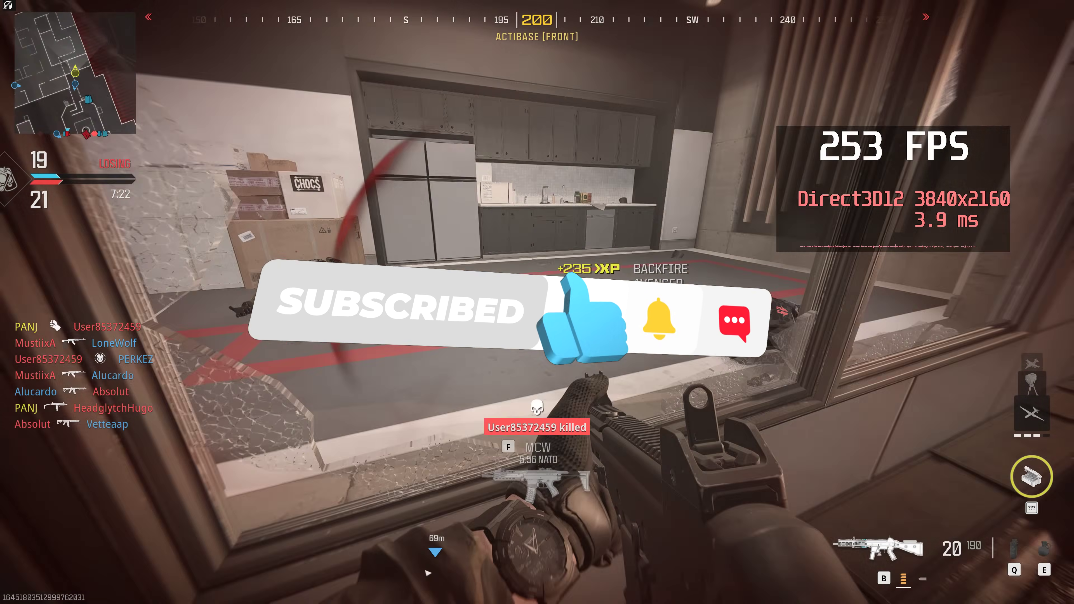